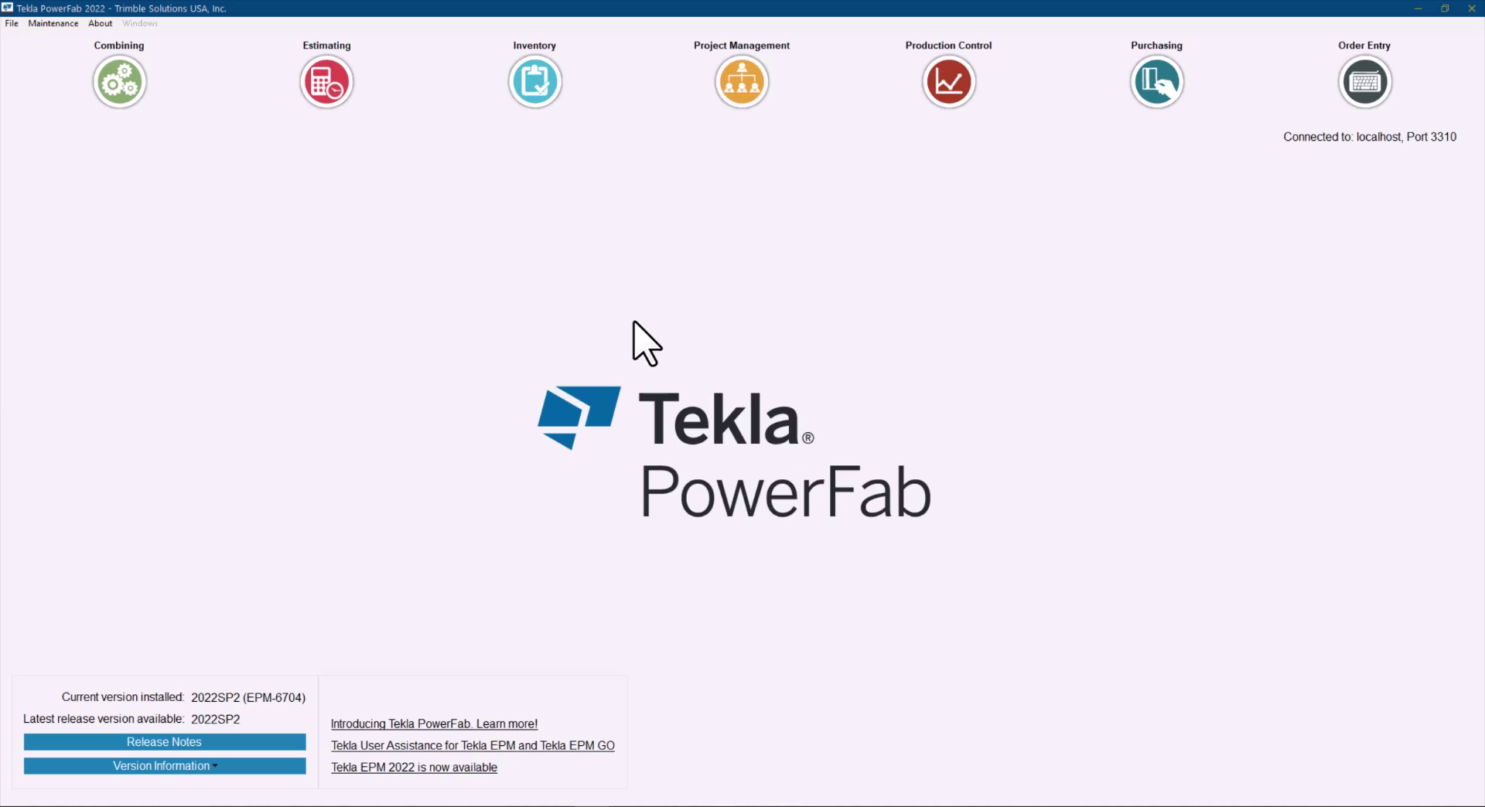
Open the Estimating module's Select Estimating Job list of 2021 bid jobs
click(345, 105)
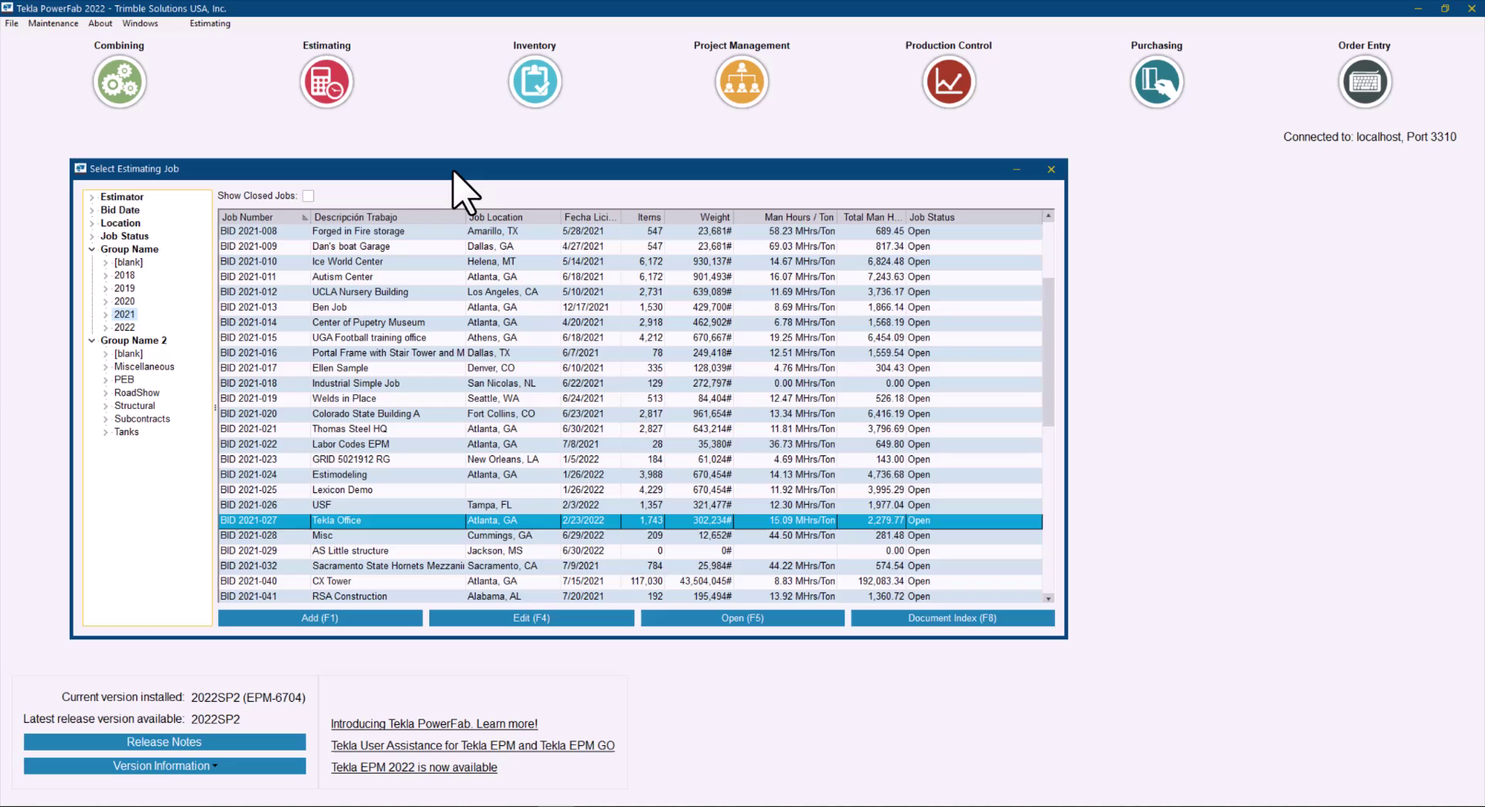
Open the Document Index for the Tekla Office estimate BID 2021-027
drag(453, 172, 464, 172)
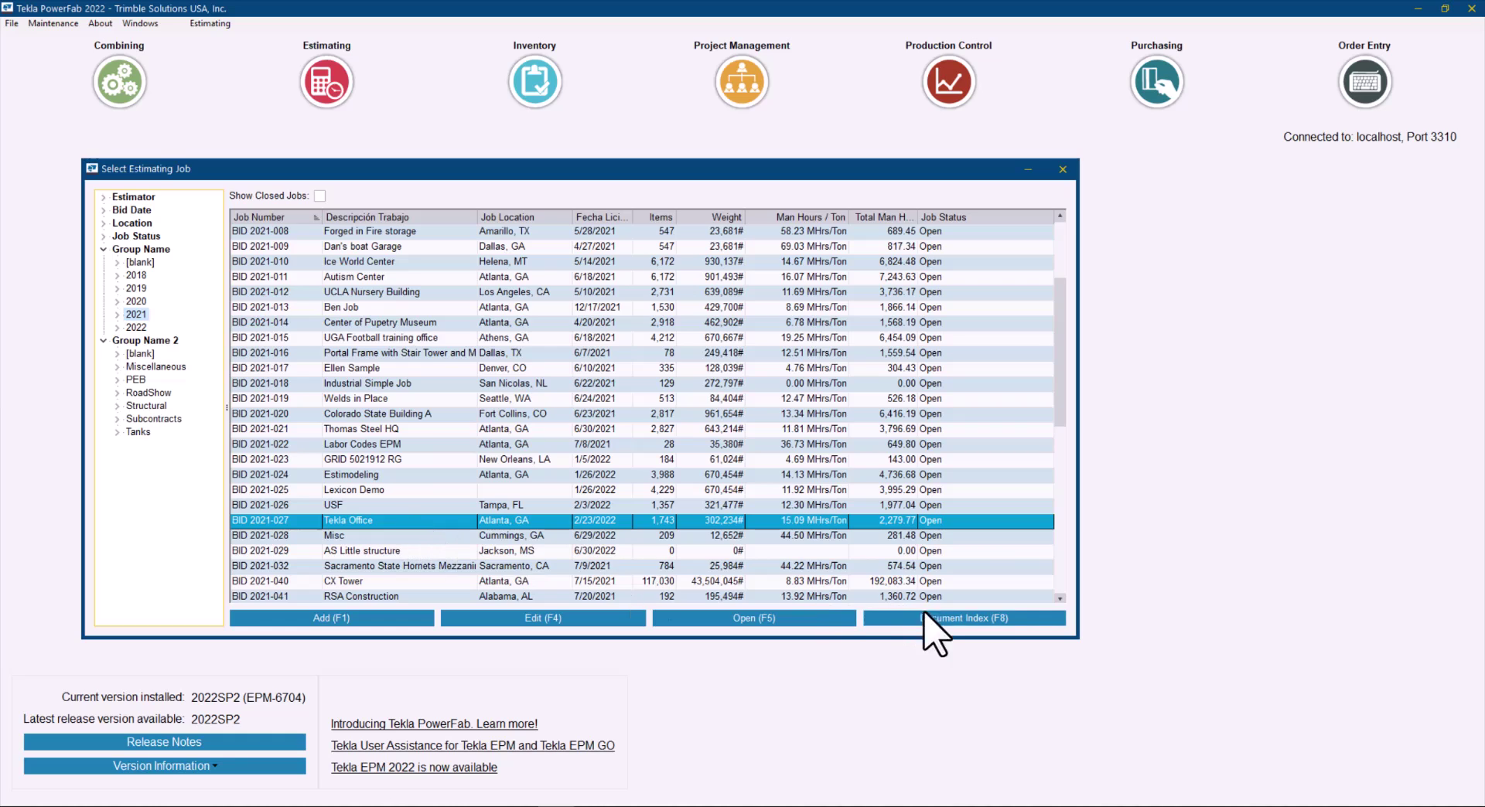
click(944, 617)
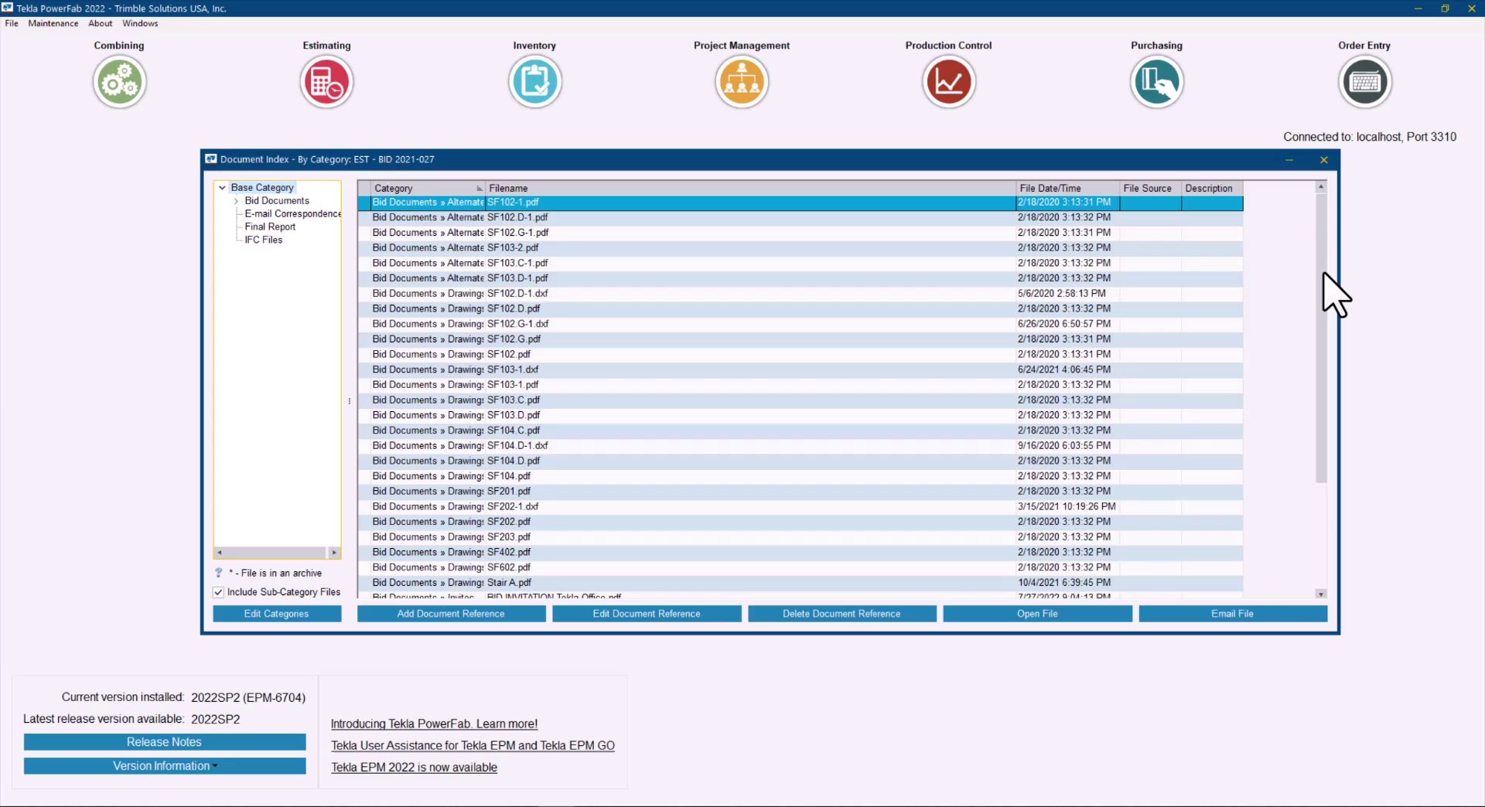
drag(1322, 290, 1330, 236)
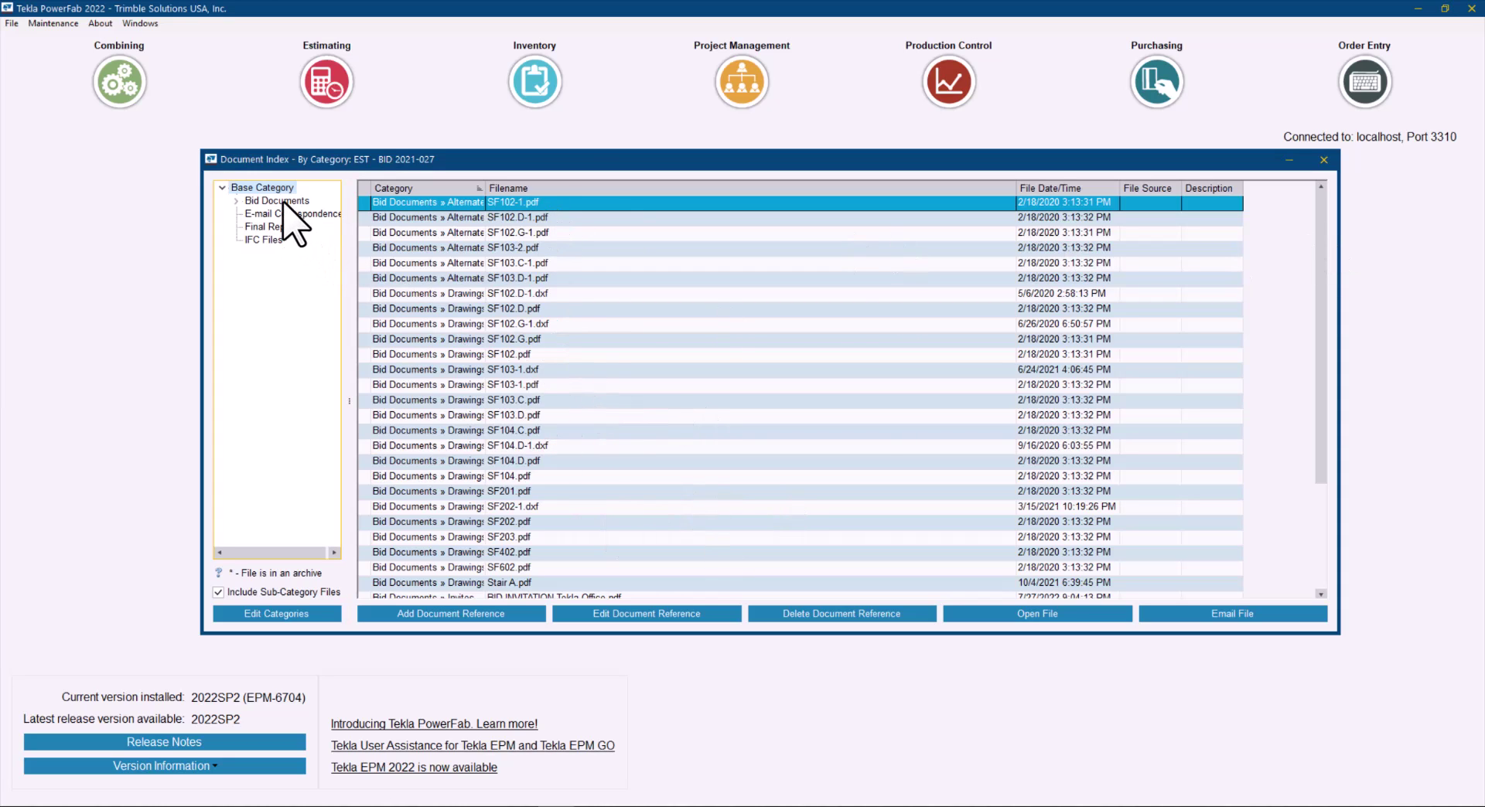
Expand Bid Documents and review Alternates, Drawings, Invites, Quotes, Specs, E-mail, Final Report and IFC Files
click(236, 200)
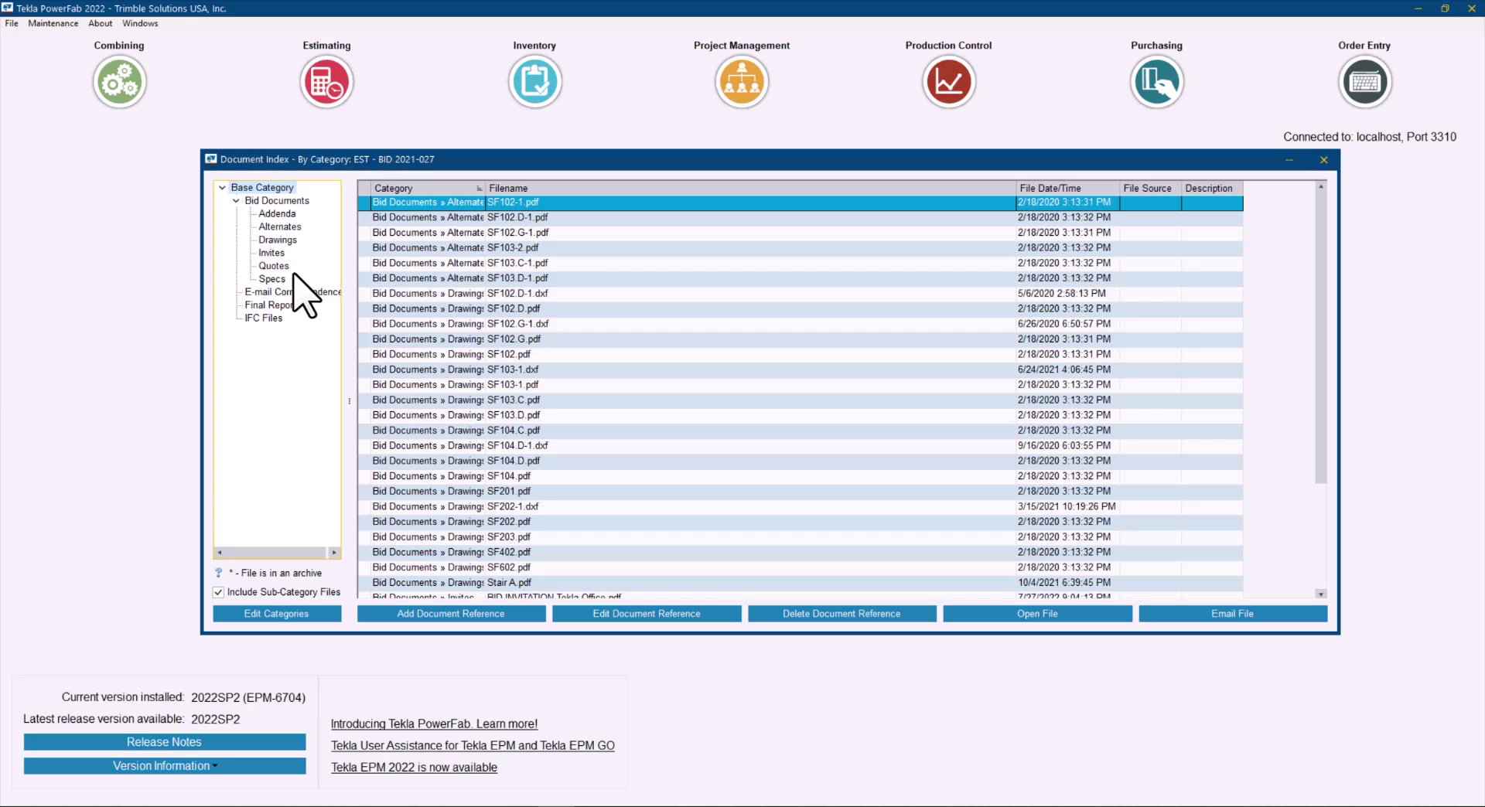
click(278, 226)
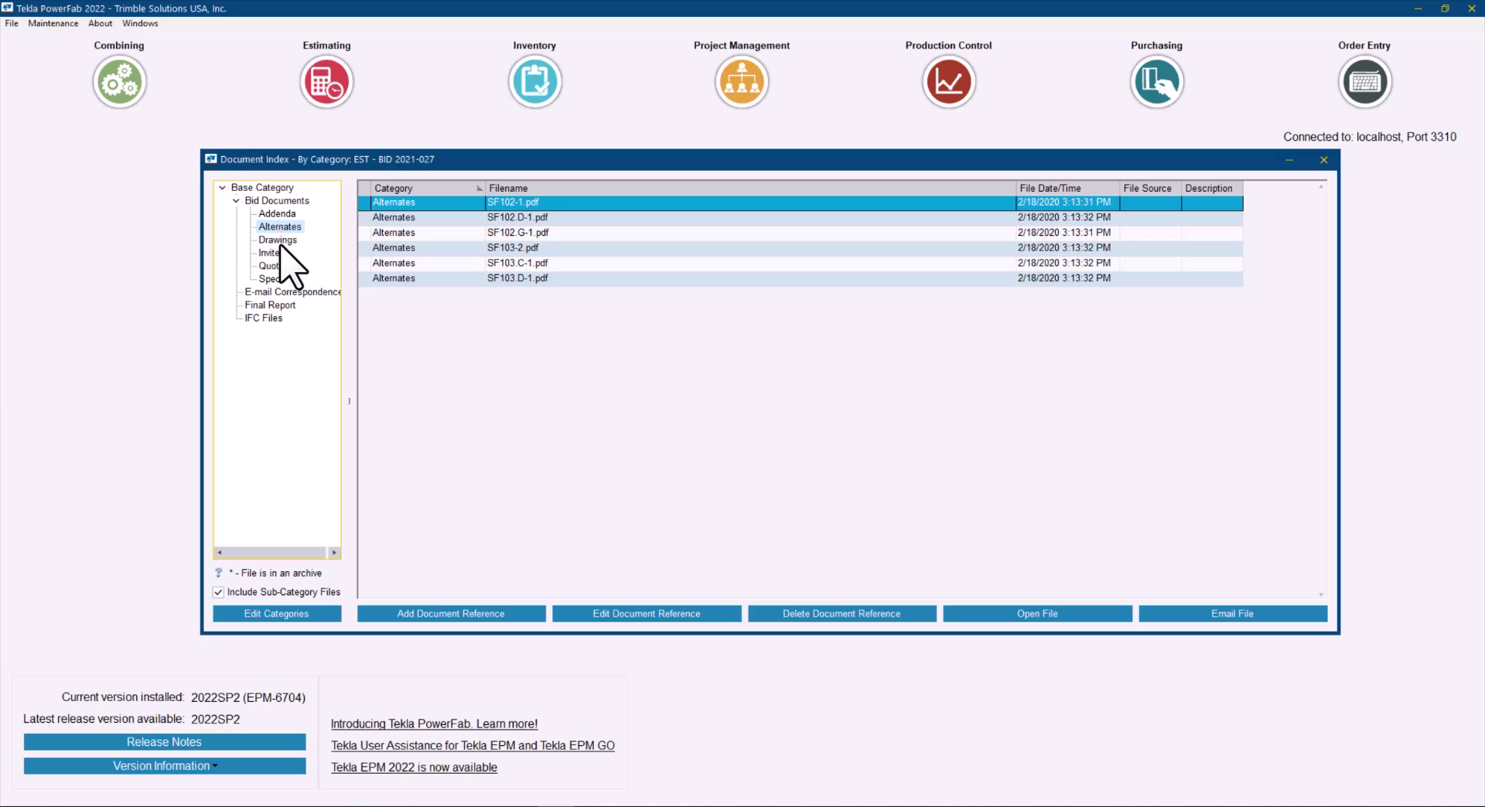
click(279, 243)
click(278, 254)
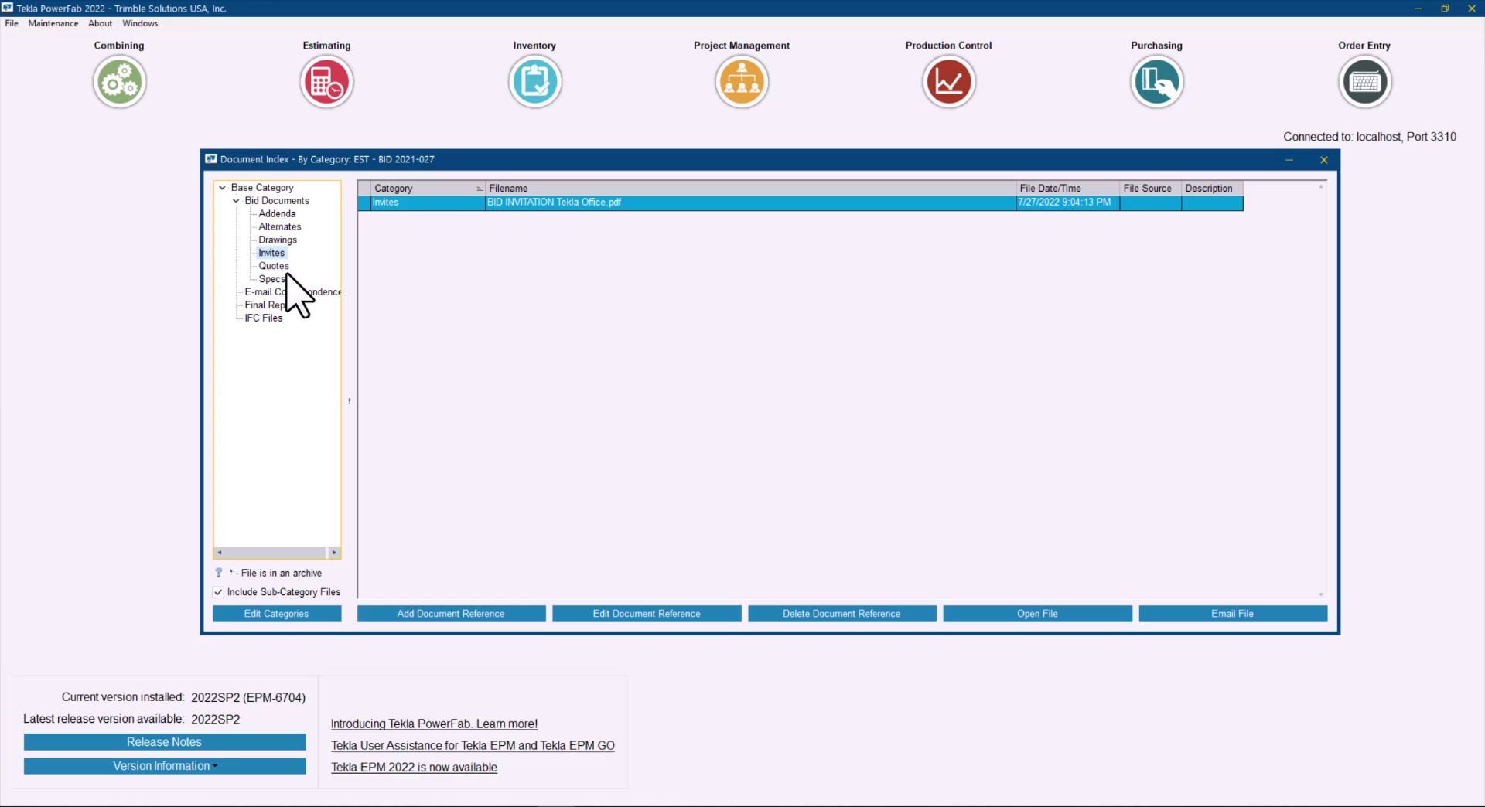
click(279, 267)
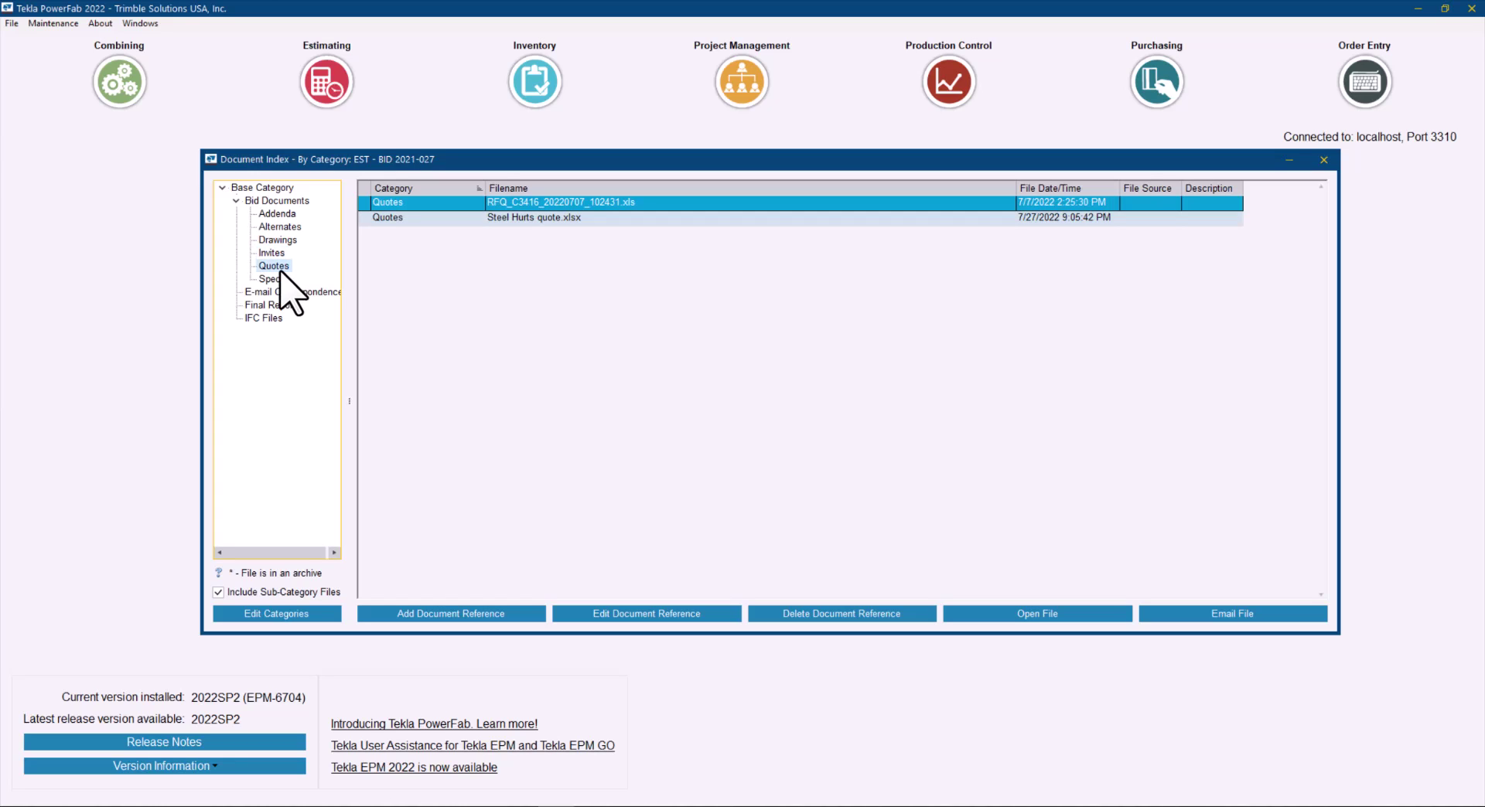
click(278, 280)
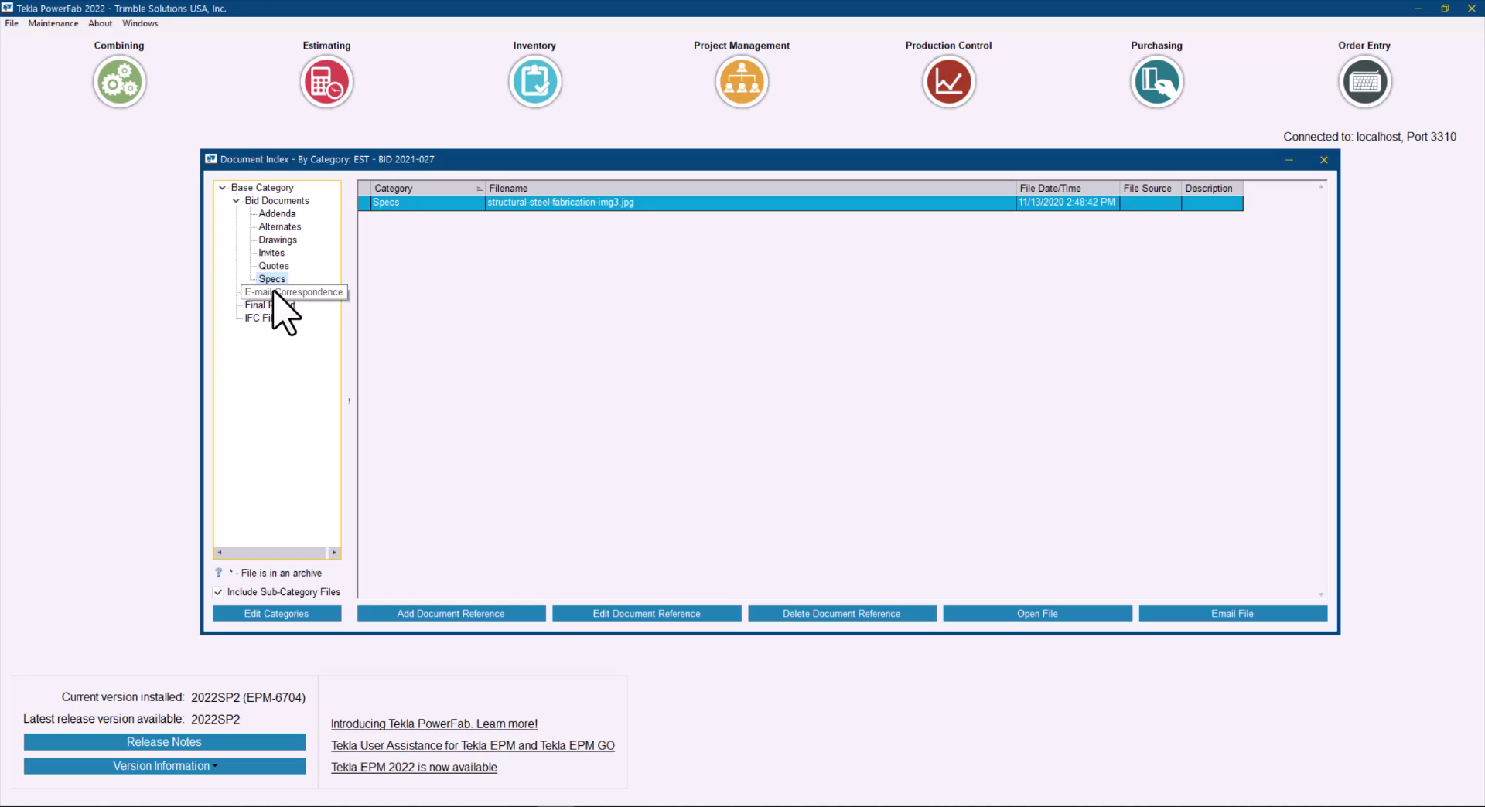
click(275, 293)
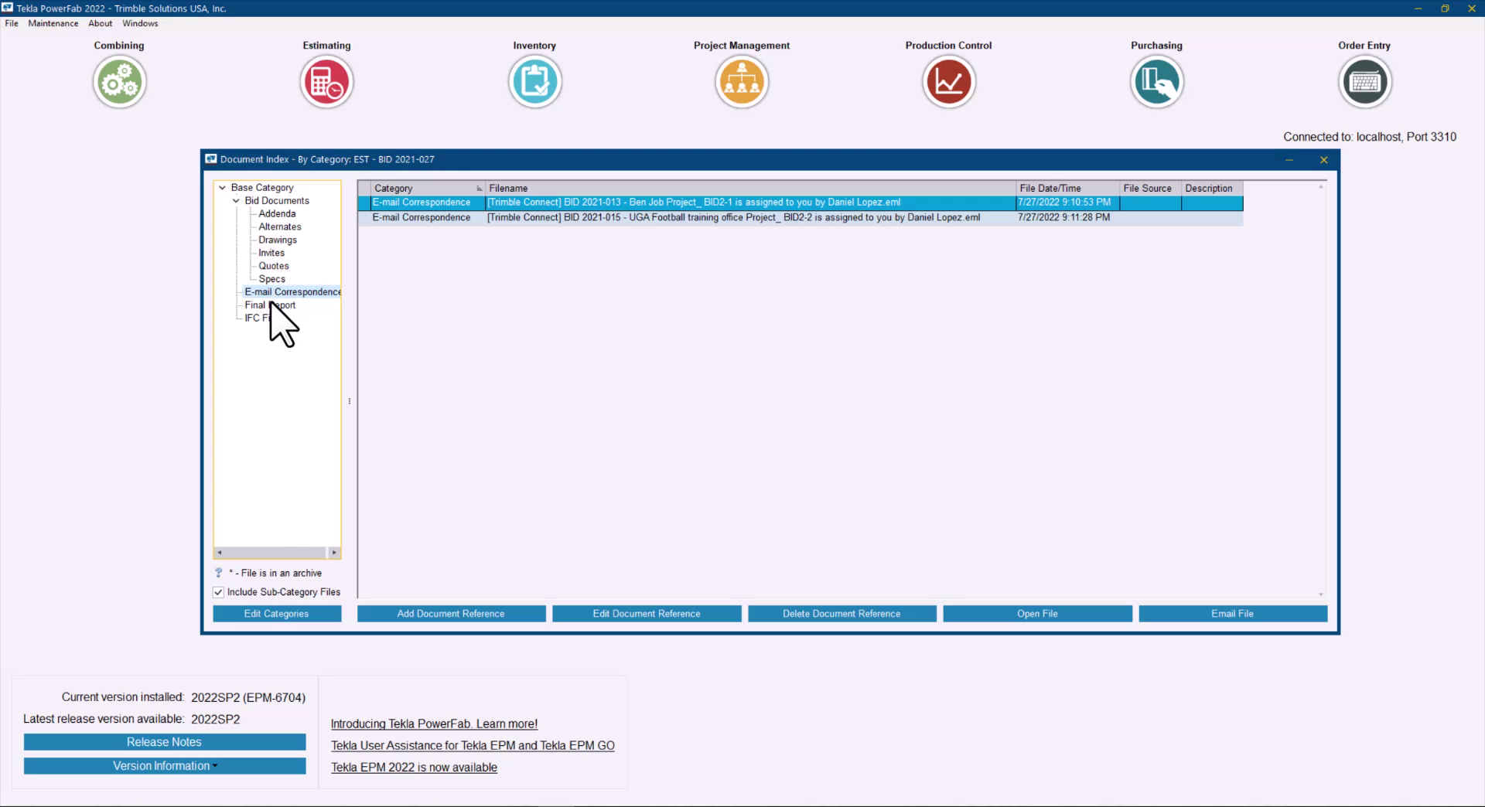
click(273, 307)
click(272, 319)
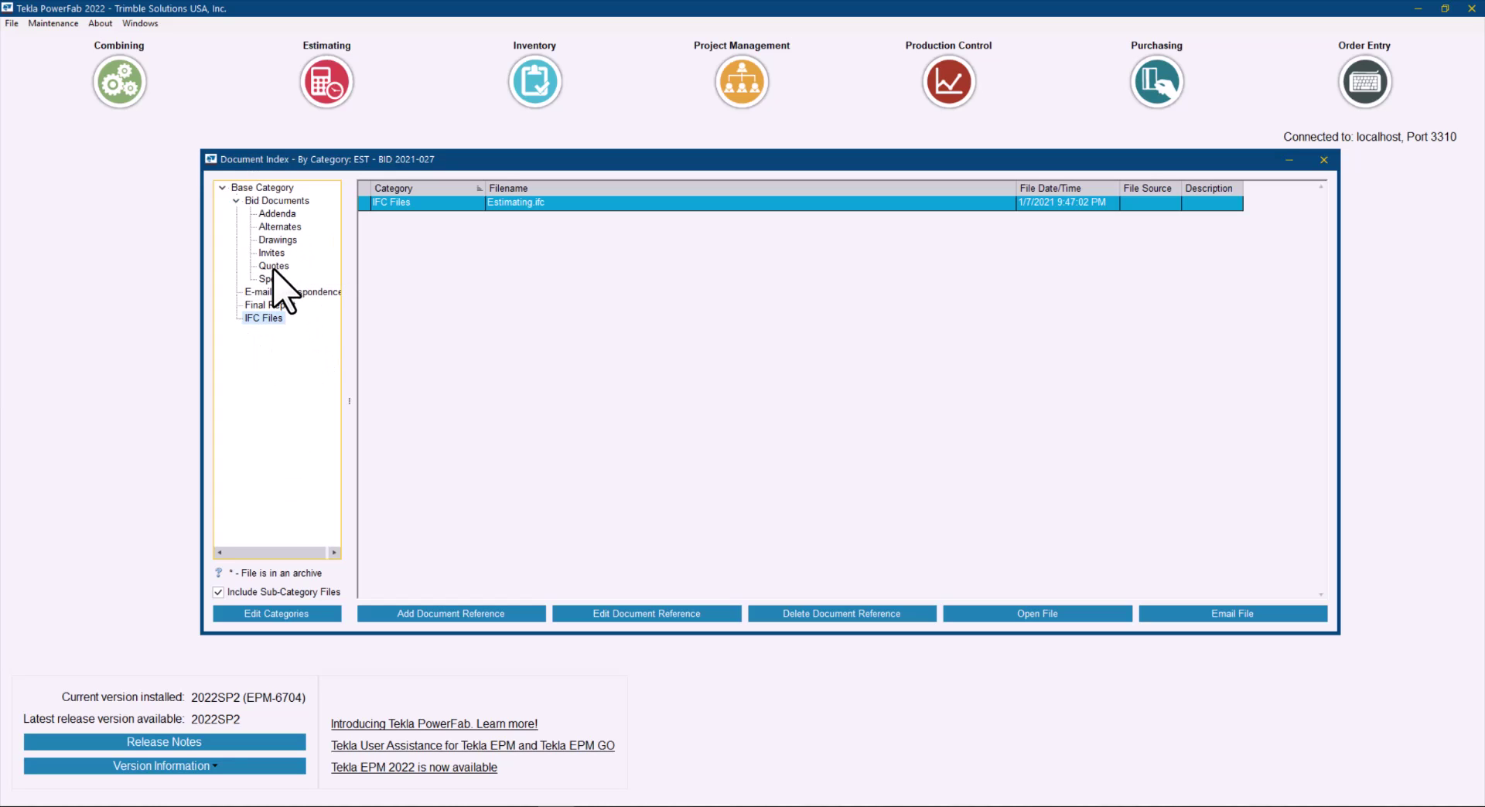
click(280, 613)
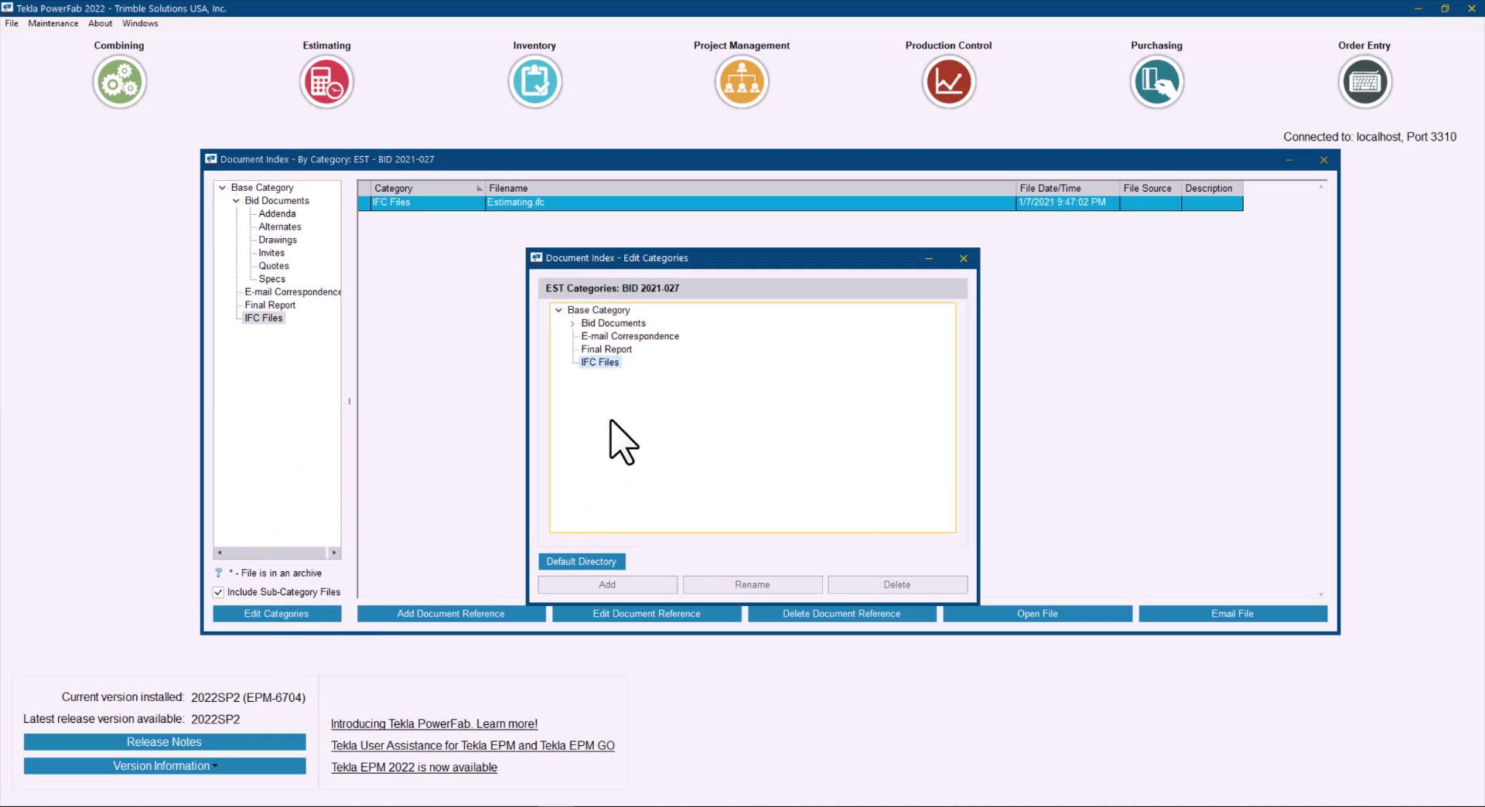
click(594, 312)
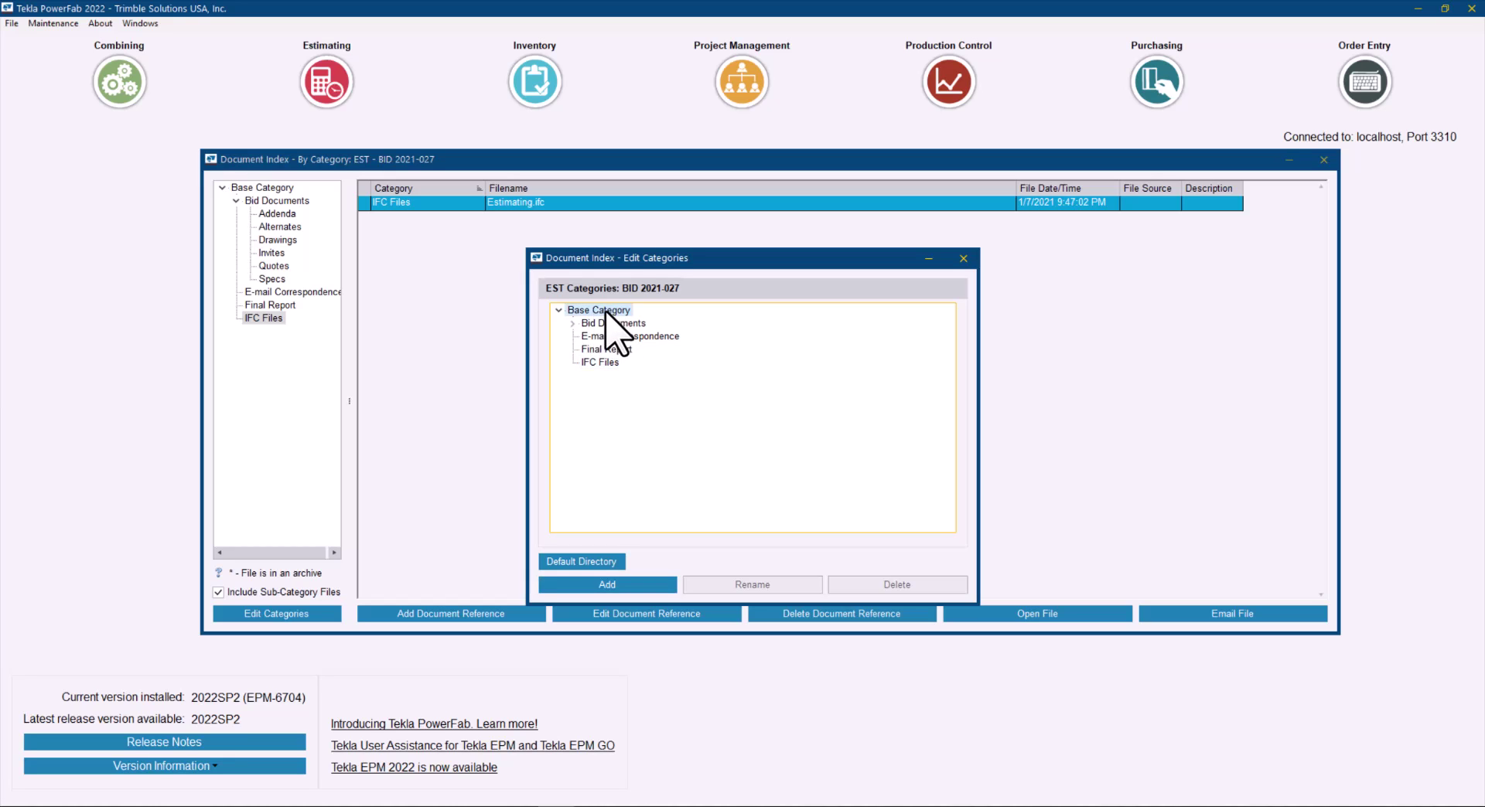
click(607, 585)
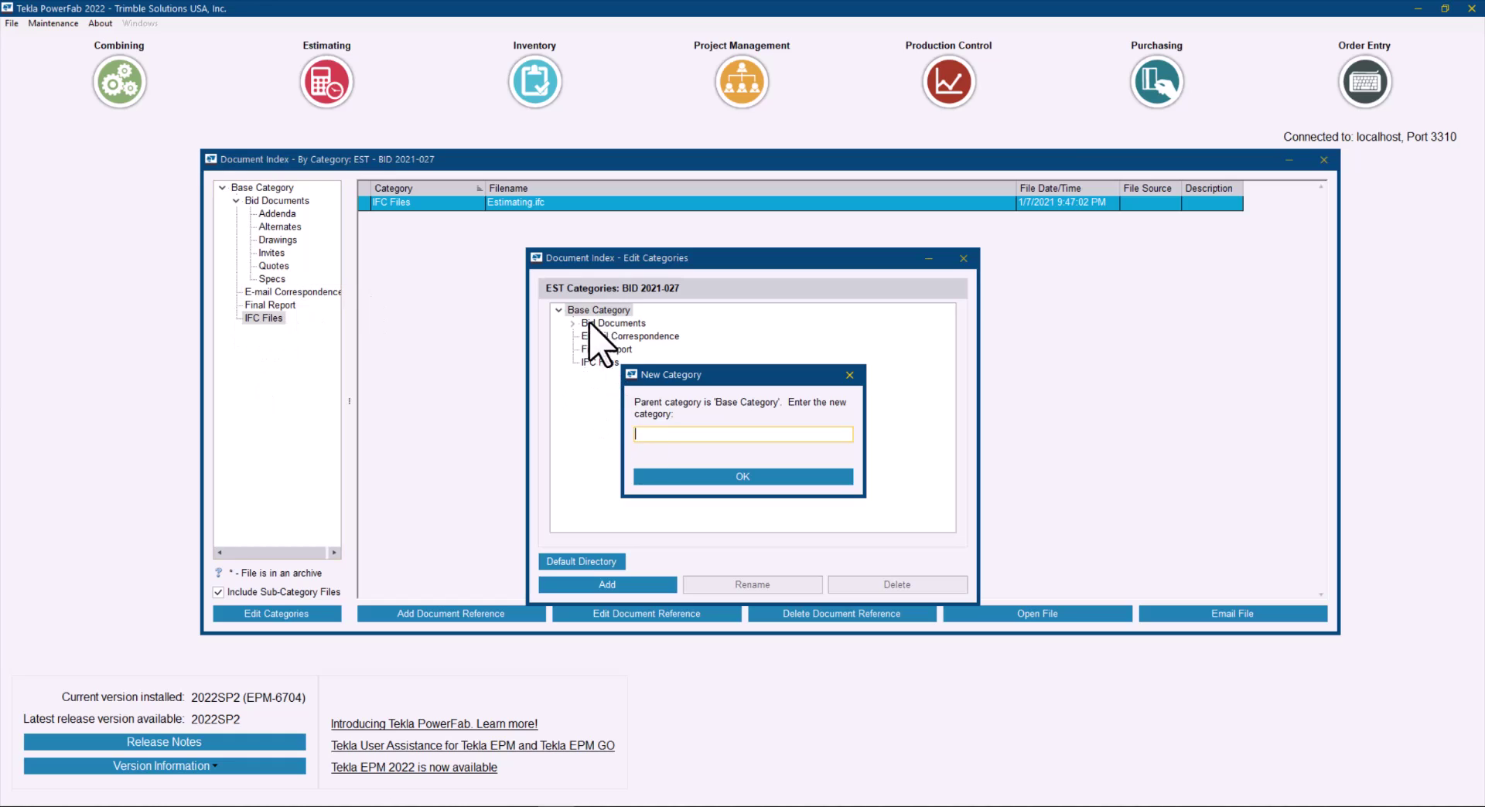
click(850, 375)
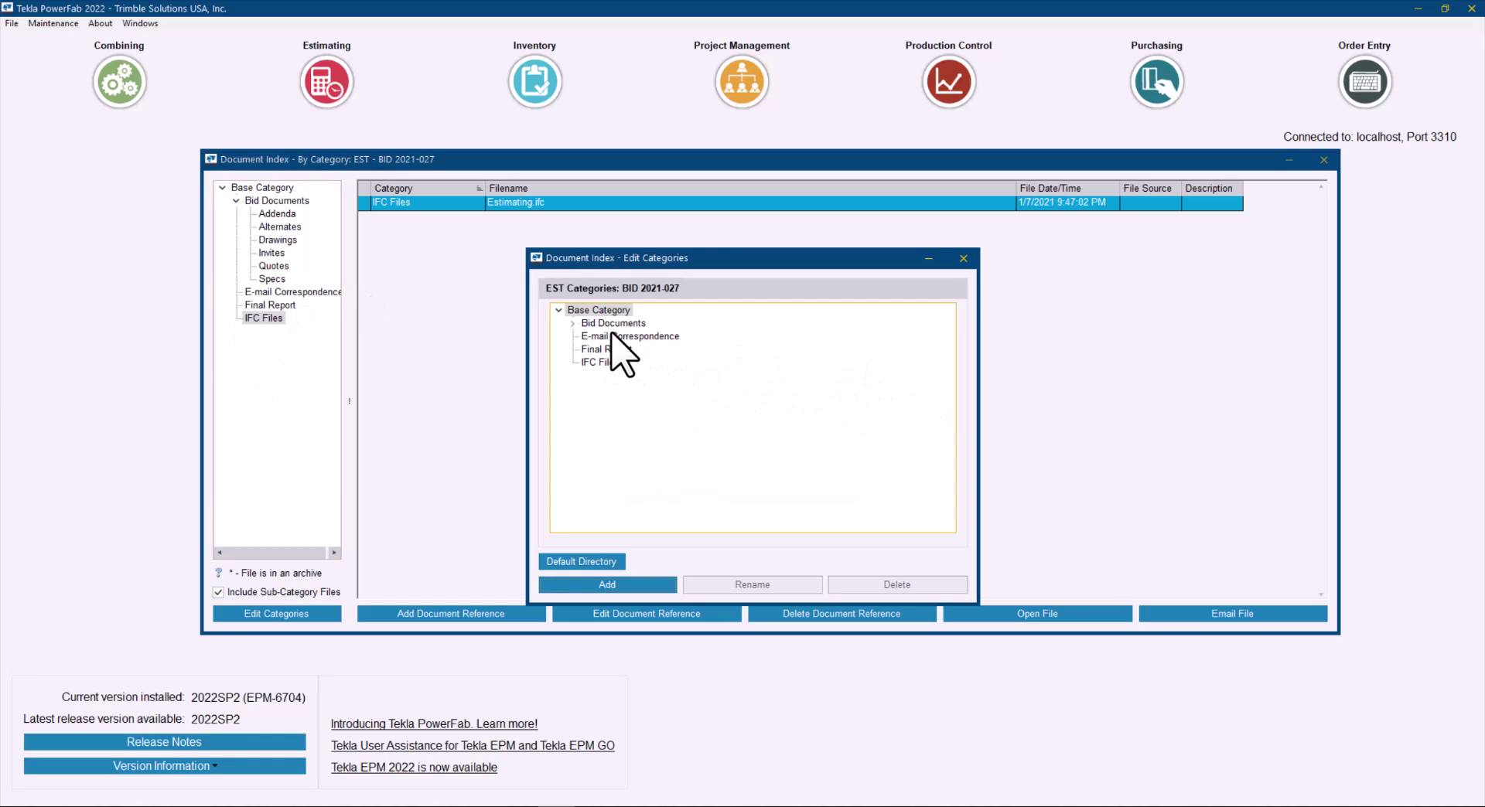
click(635, 336)
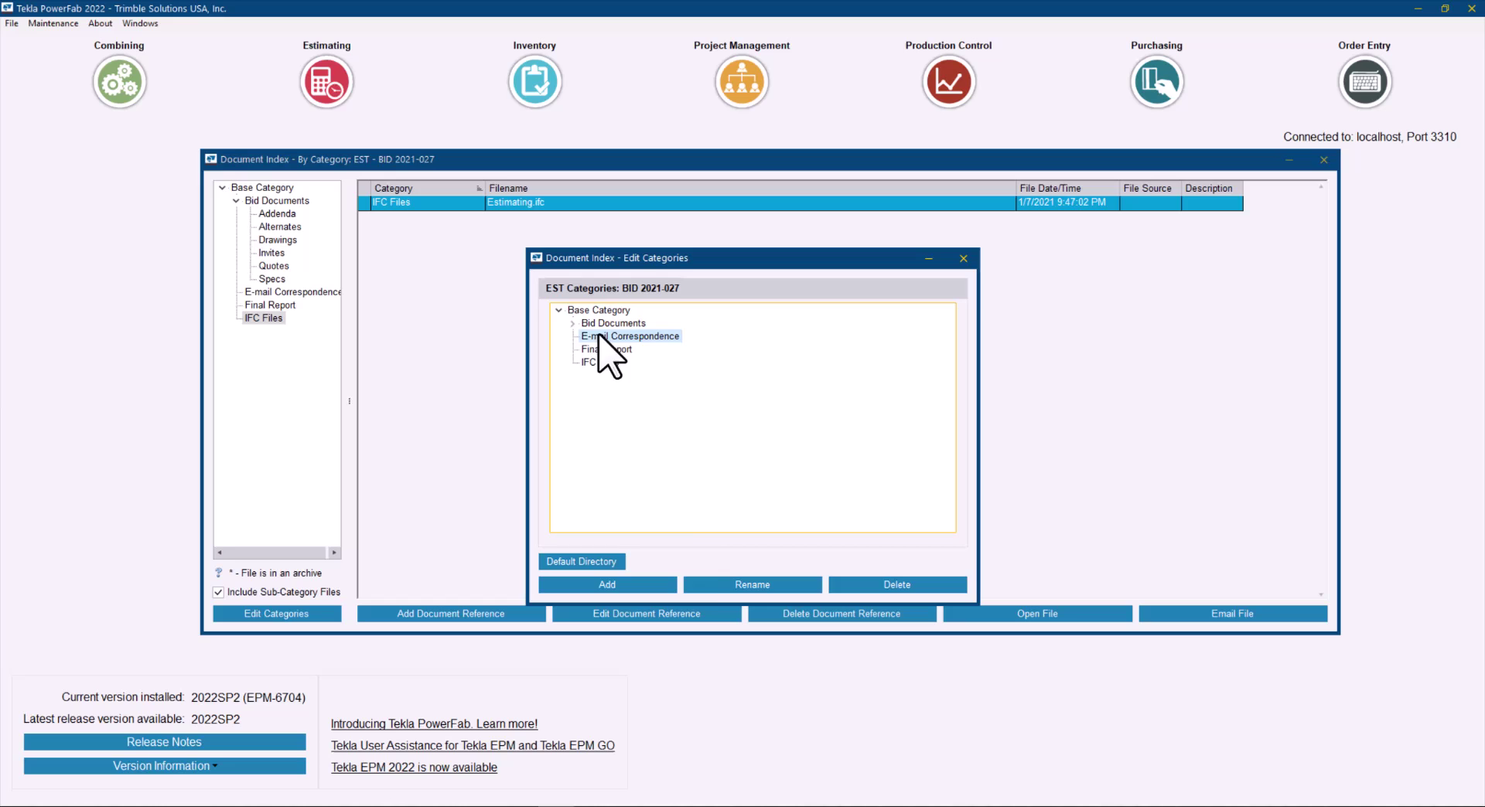
click(612, 586)
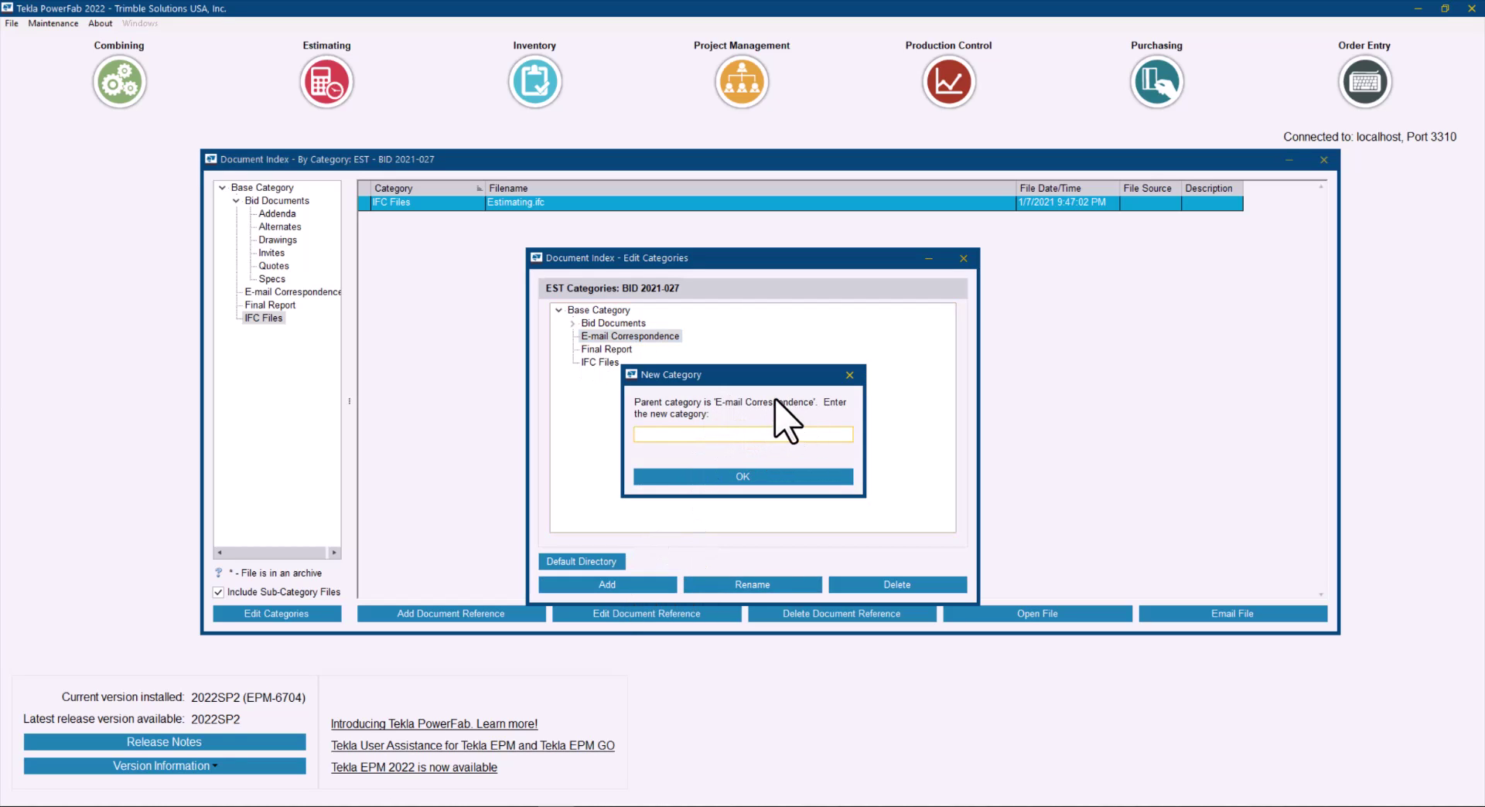
click(849, 376)
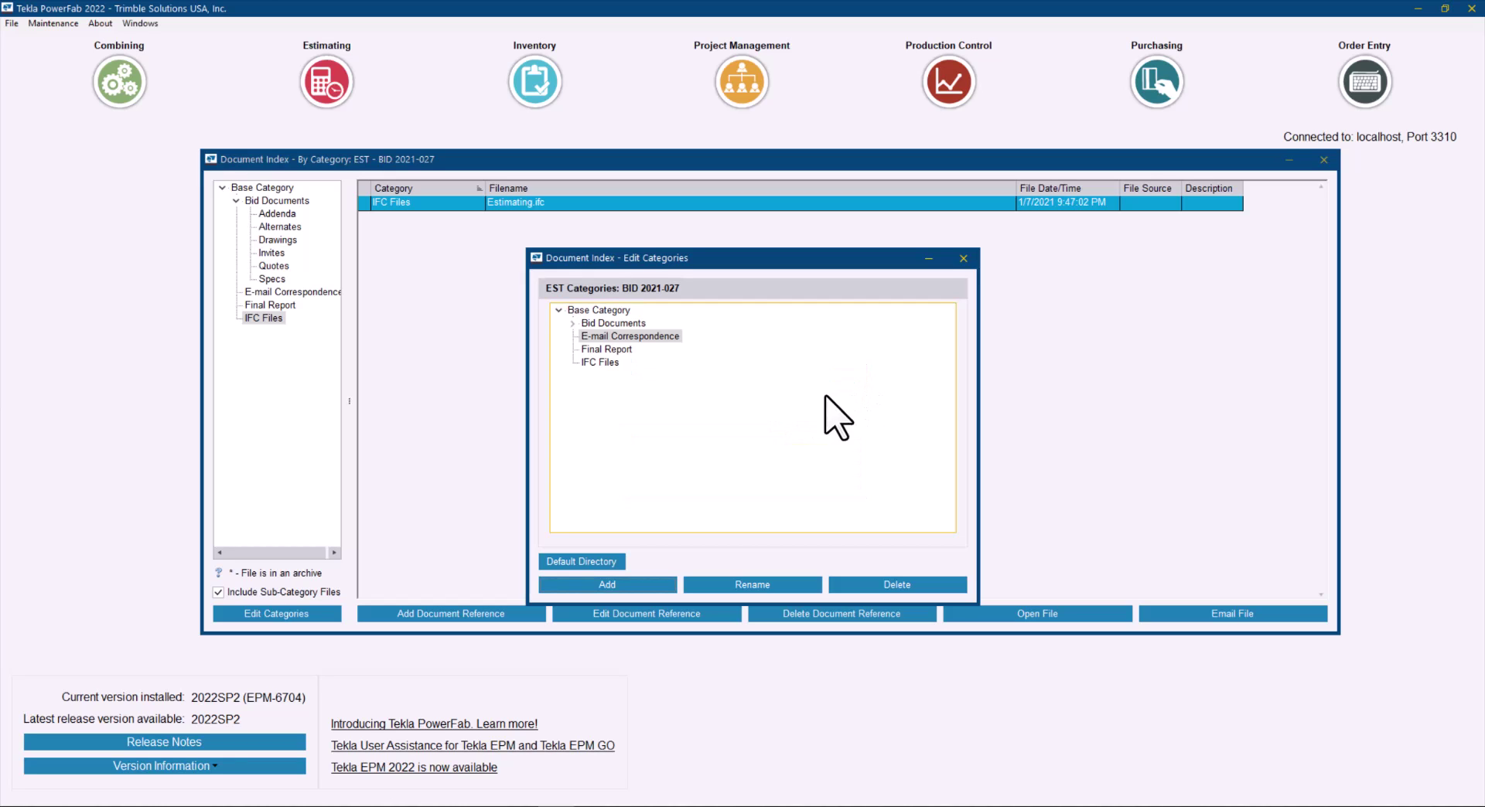
click(959, 263)
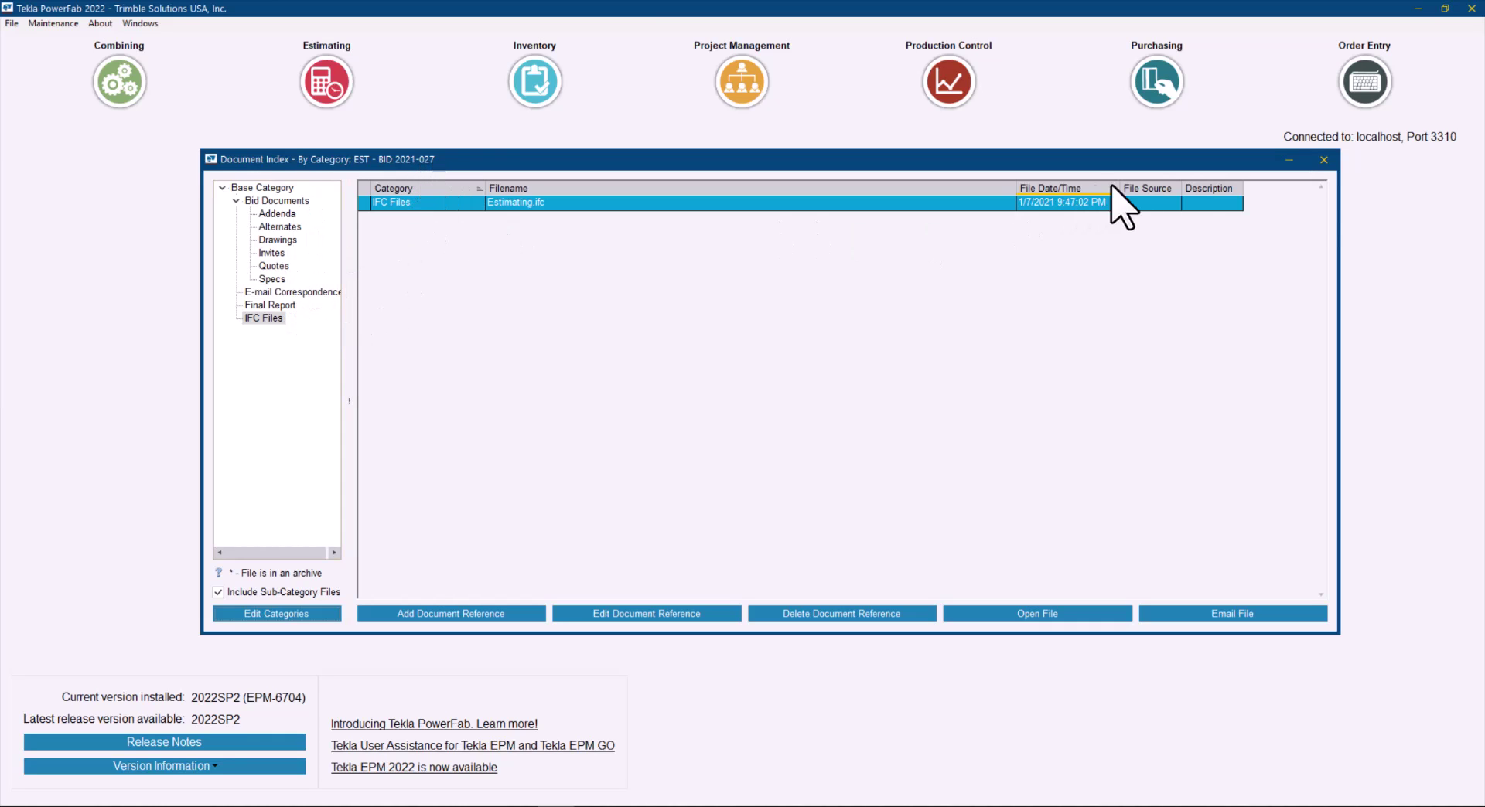
Close the job's Document Index, inspect the EST standard Bid Documents subcategories, then close the editor
click(1324, 162)
click(74, 23)
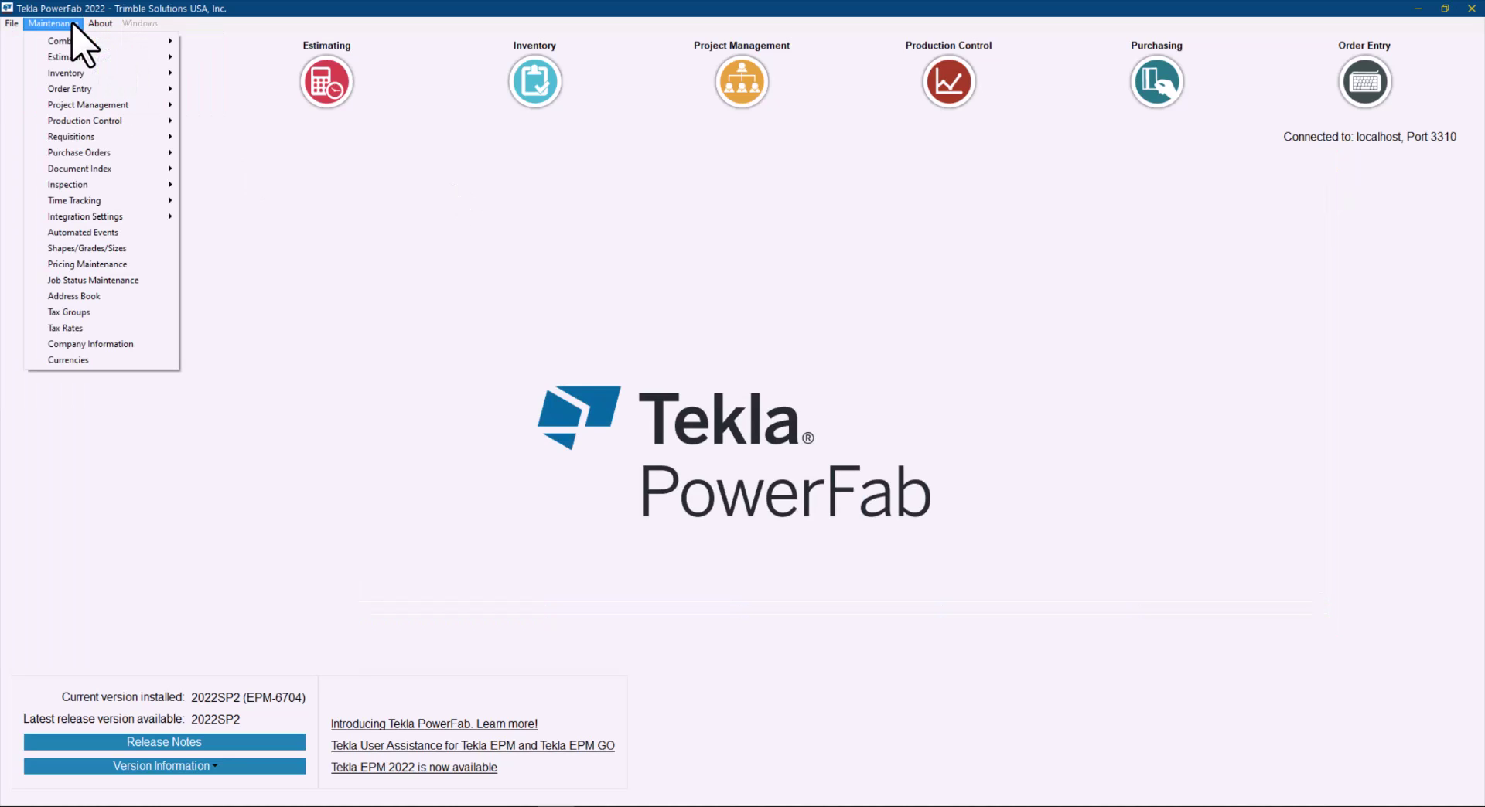
mouse_move(116, 171)
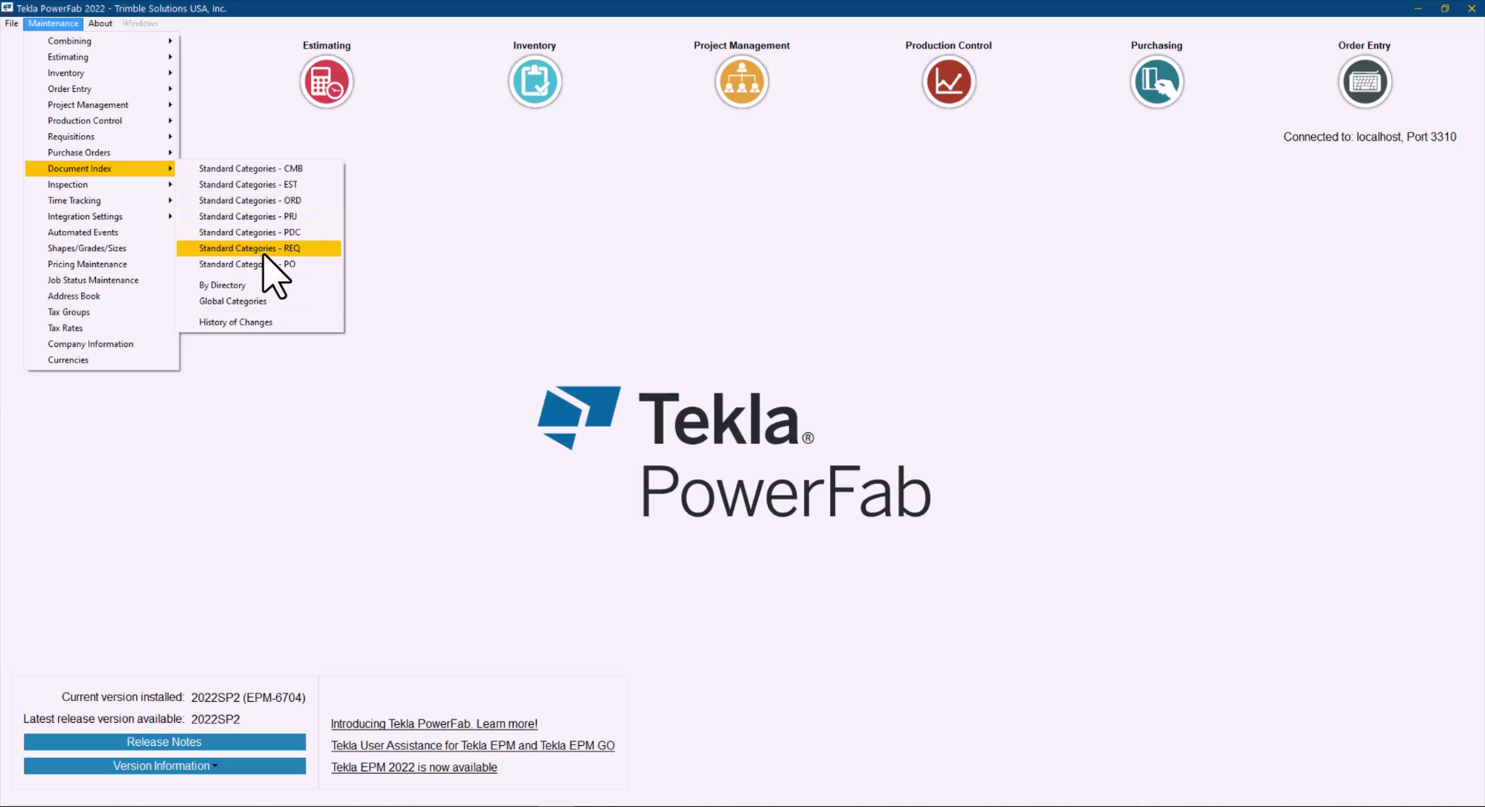
click(276, 185)
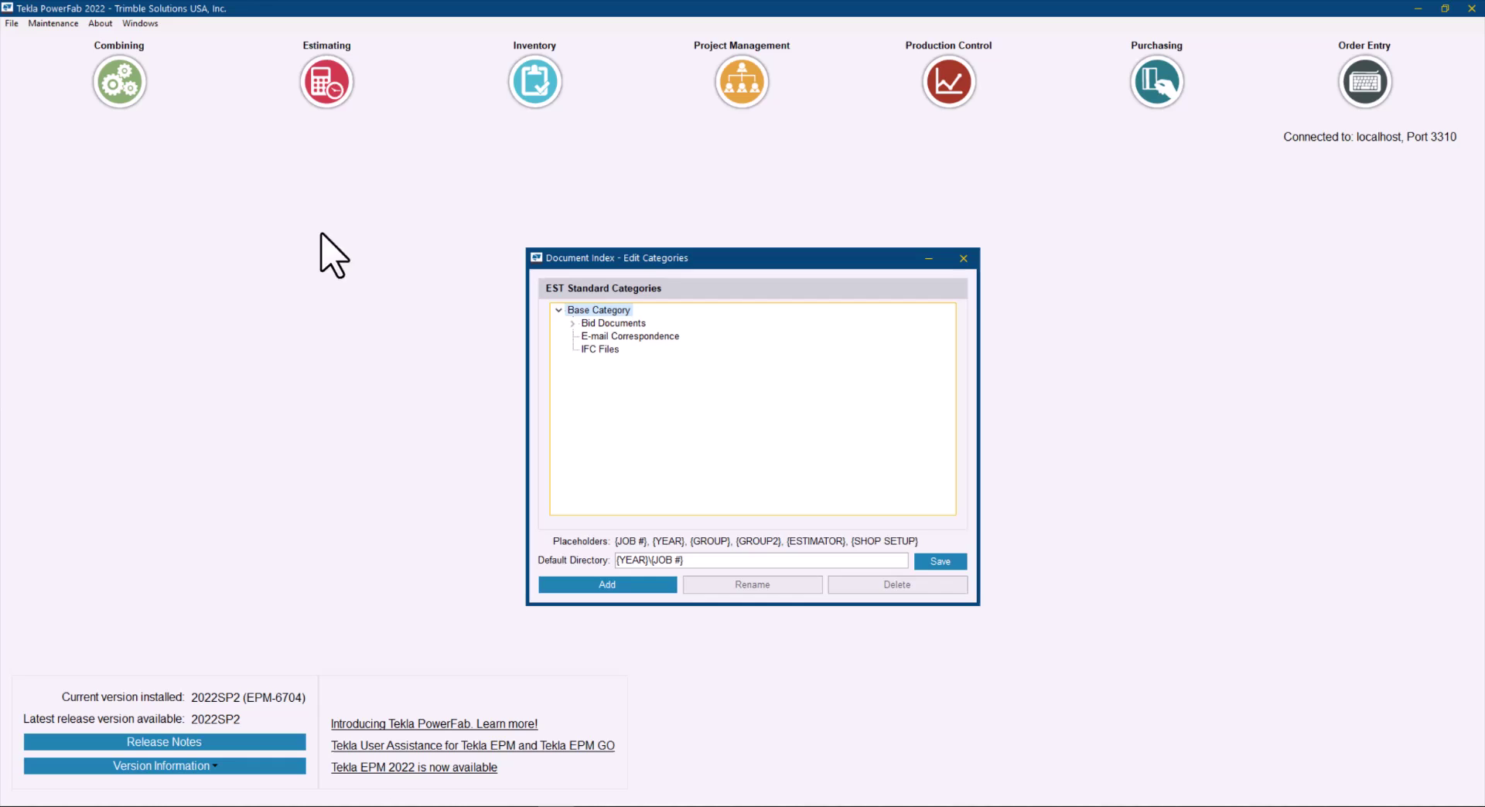
click(573, 324)
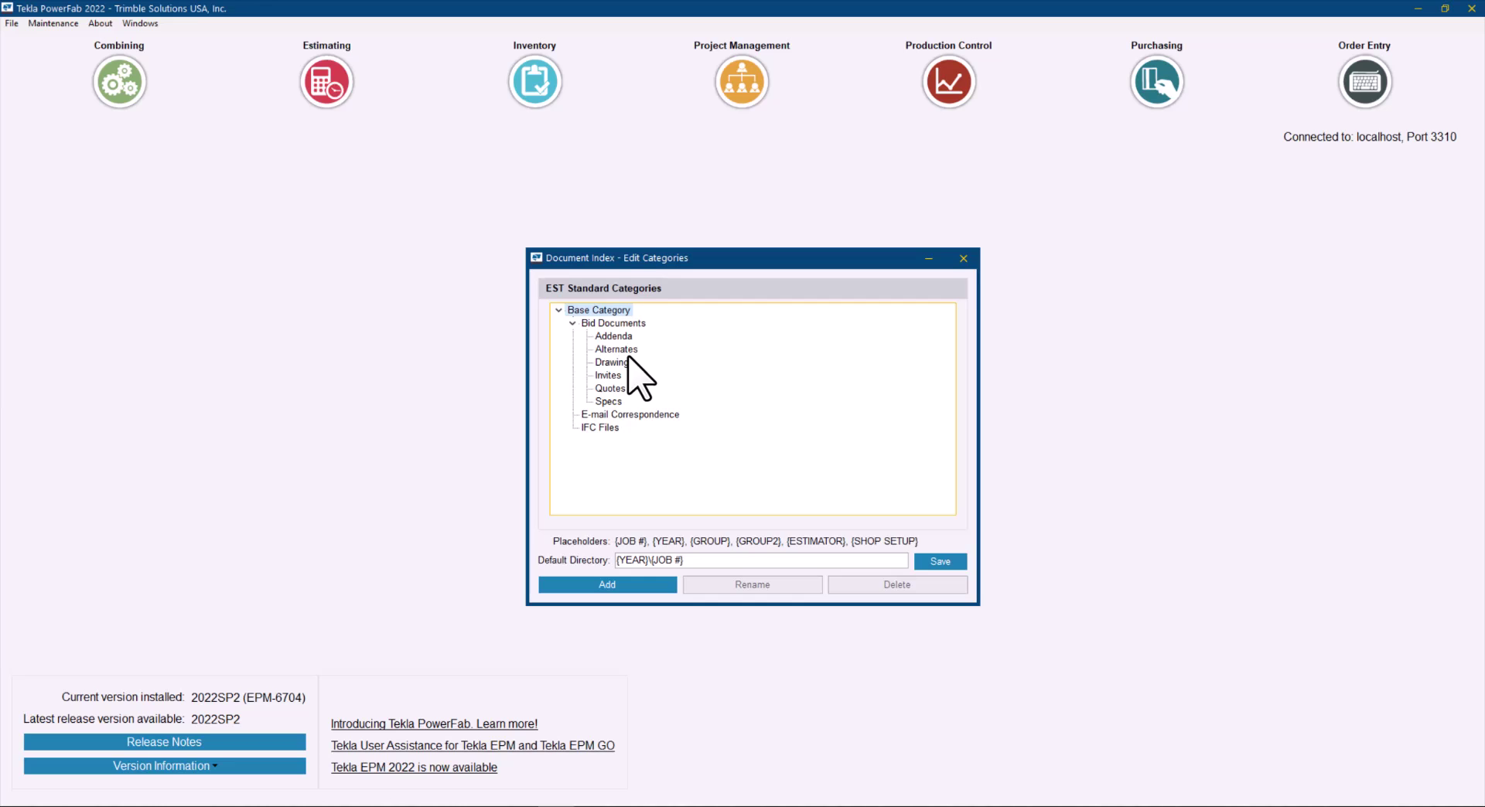
click(963, 259)
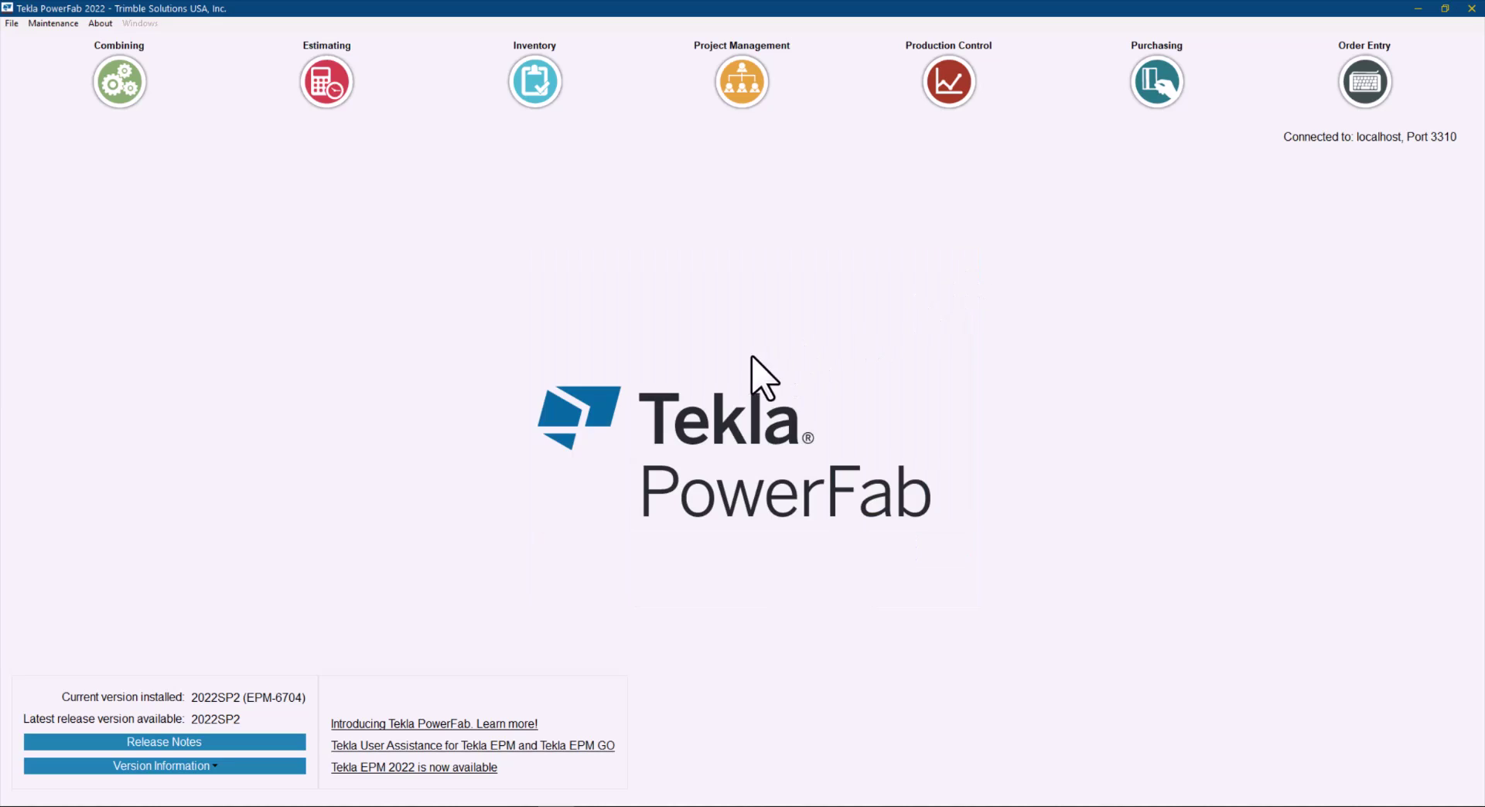
Show the Maintenance menu's Document Index standard category sets for CMB, EST, ORD, PRJ, PDC, REQ and PO
click(54, 23)
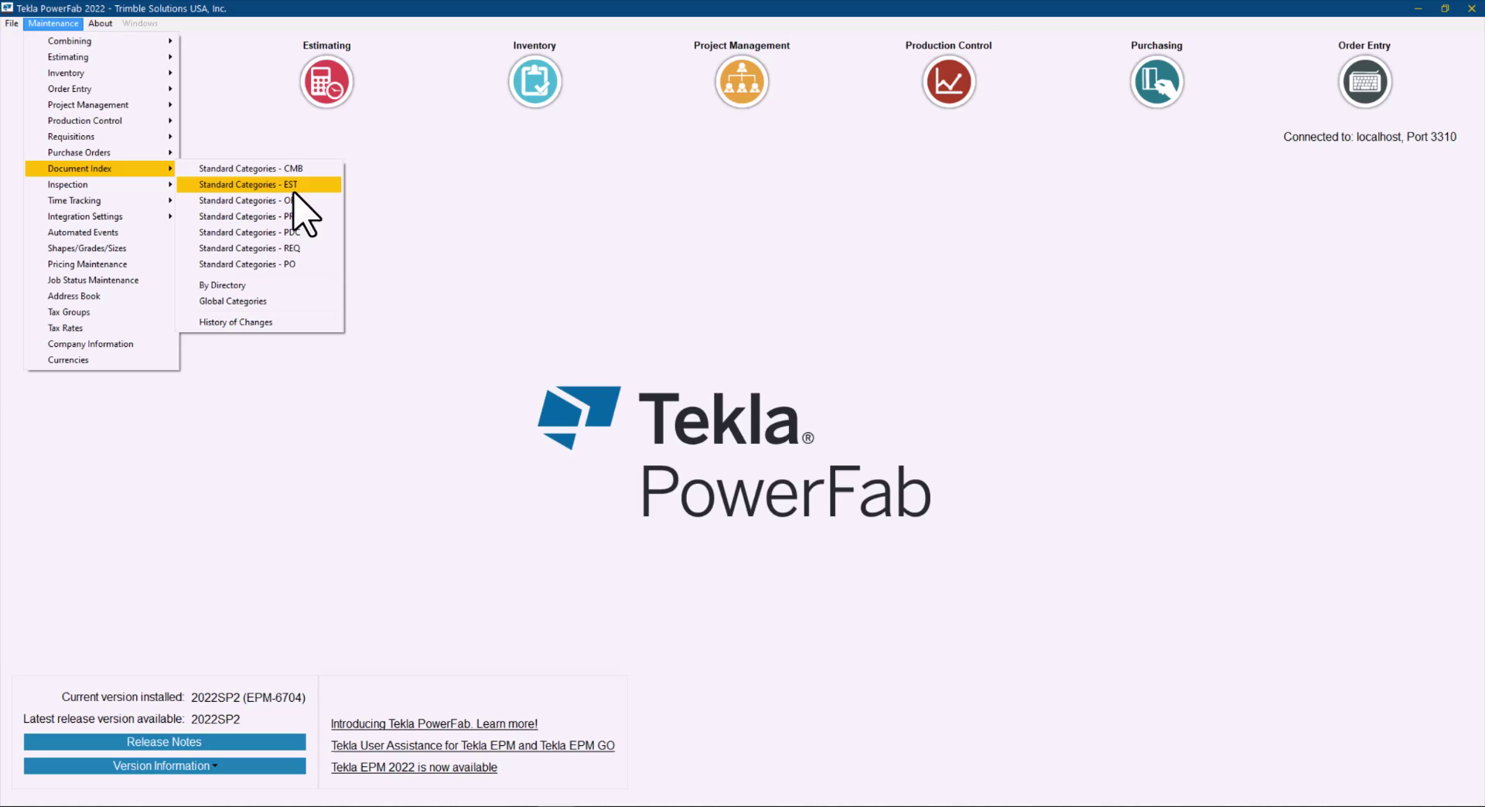
Check the Document Index default directory ending in Tekla EPM\Documents, then close Default Directories
mouse_move(15, 23)
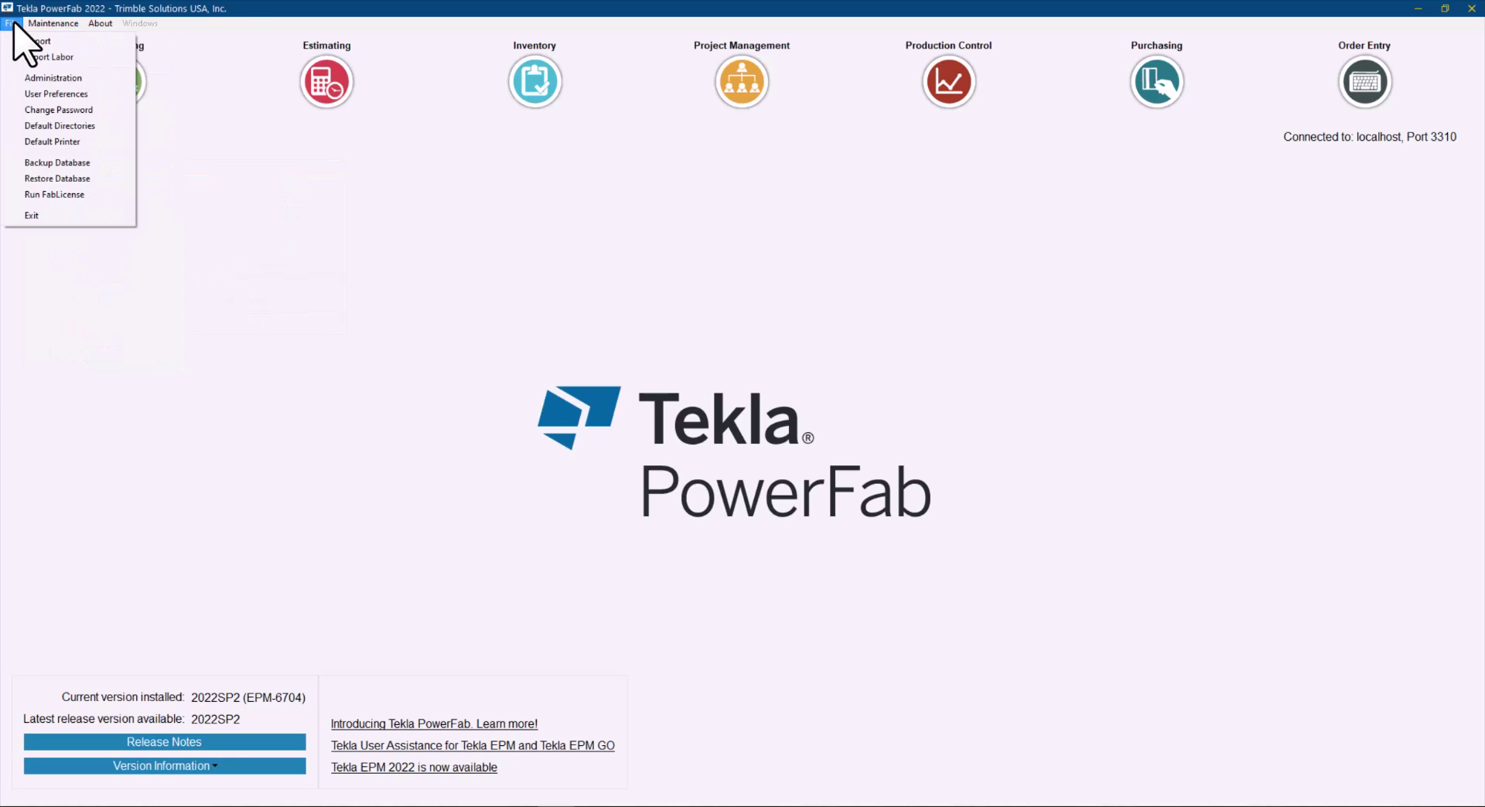
click(58, 126)
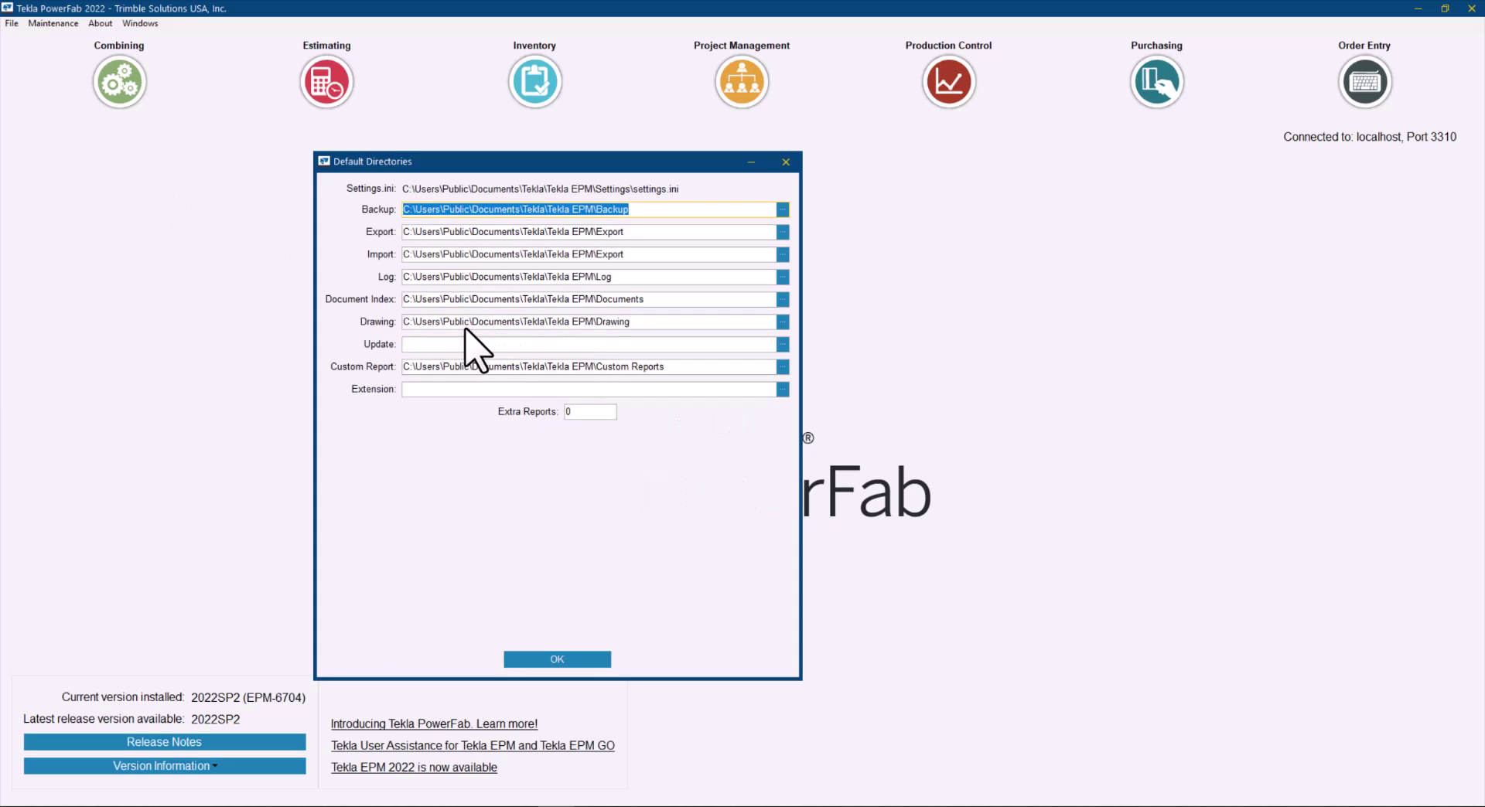
drag(657, 304, 595, 304)
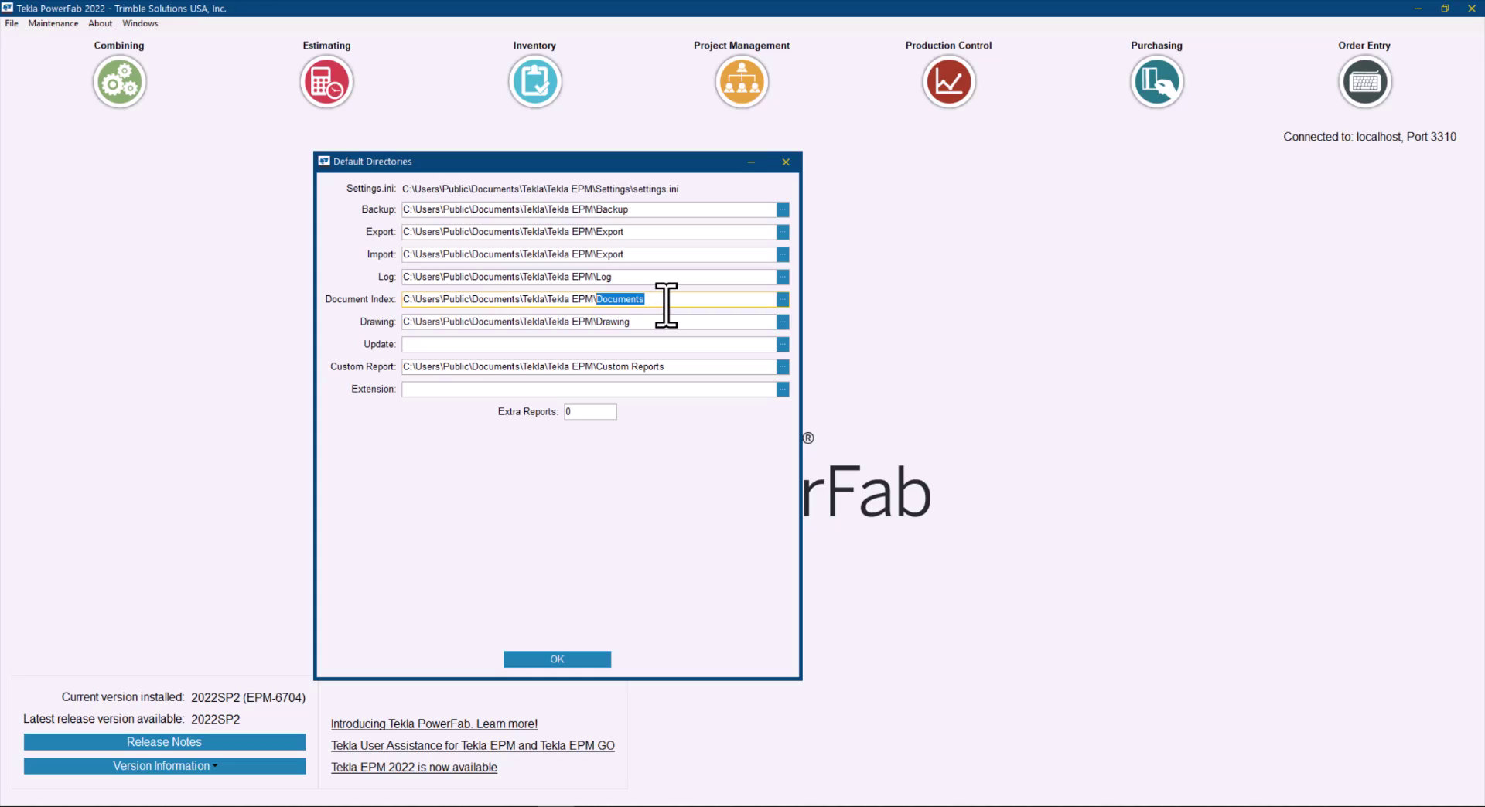
click(786, 164)
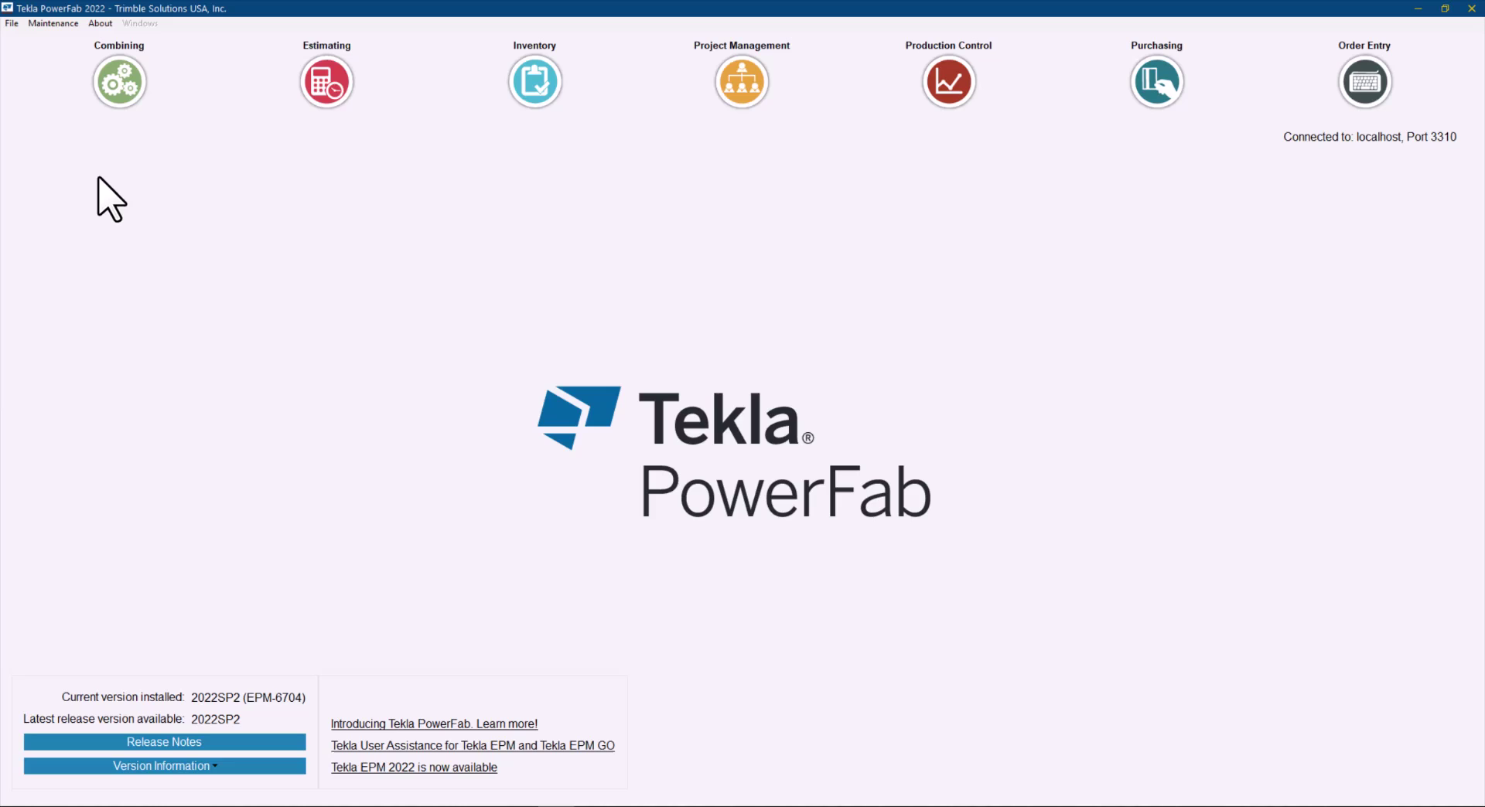
In Standard Categories - EST, insert {ESTIMATOR}\ so the default directory reads {YEAR}\{ESTIMATOR}\{JOB #}, and save
click(339, 118)
click(54, 24)
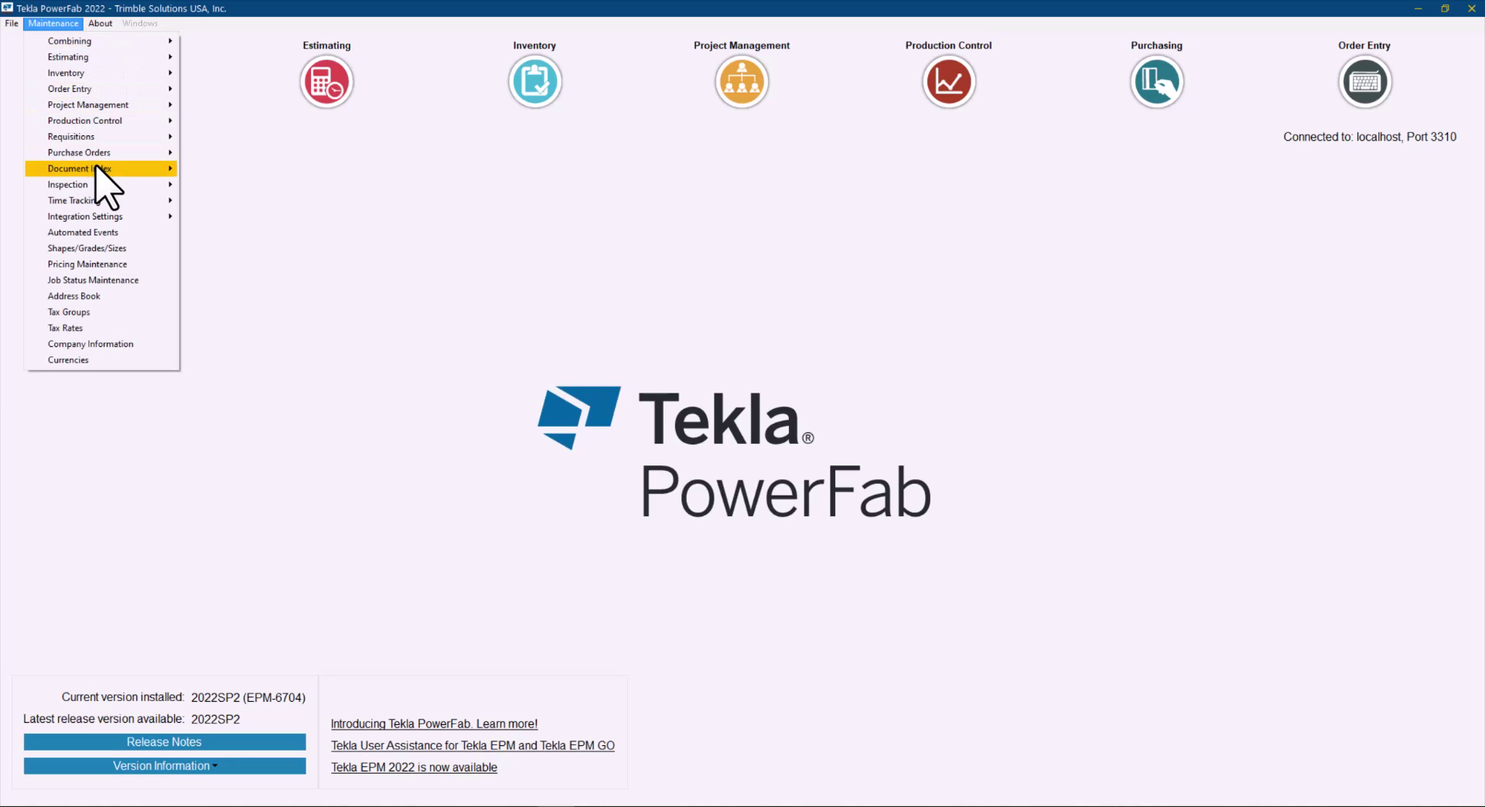
mouse_move(99, 169)
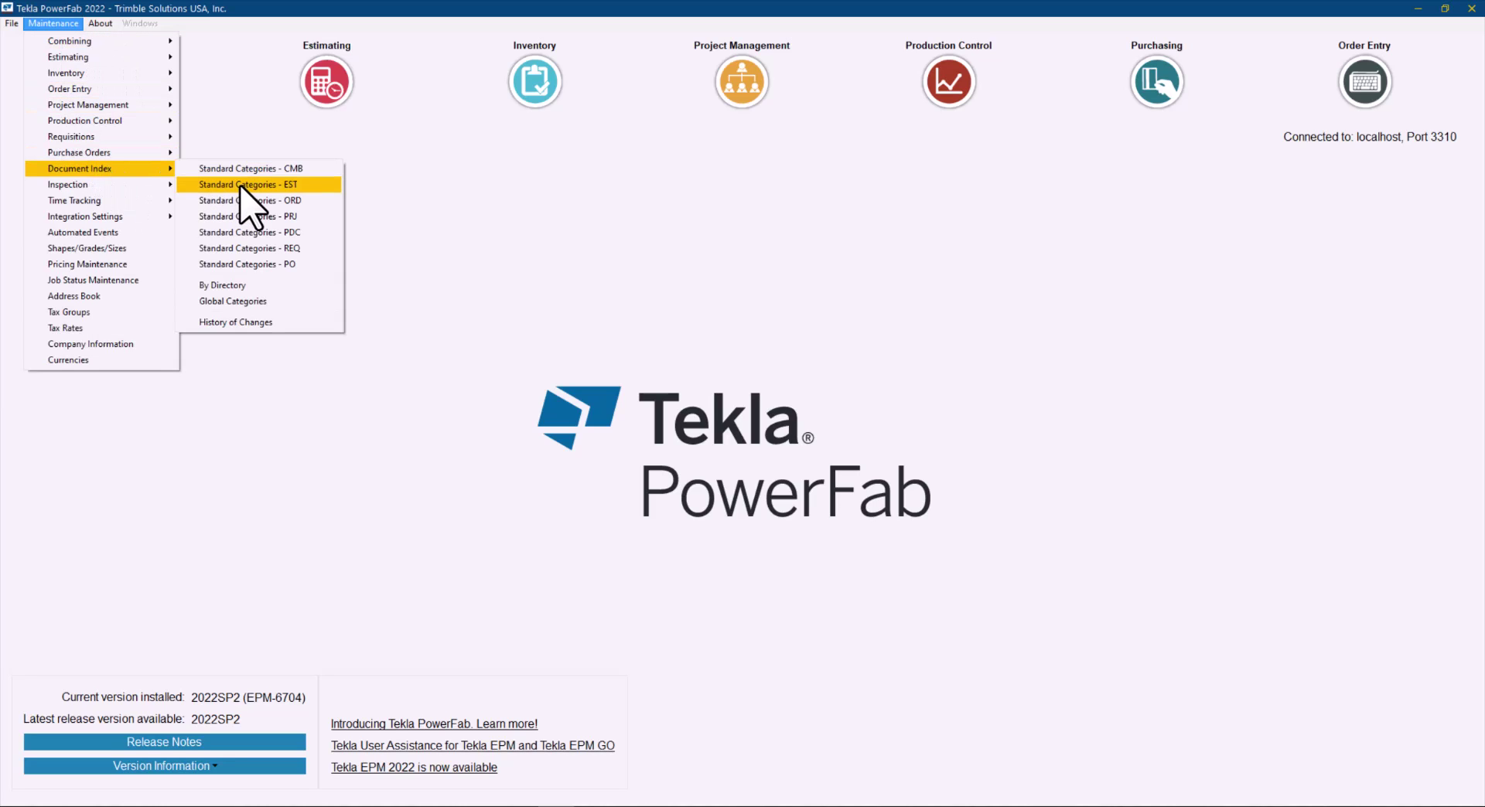
click(246, 202)
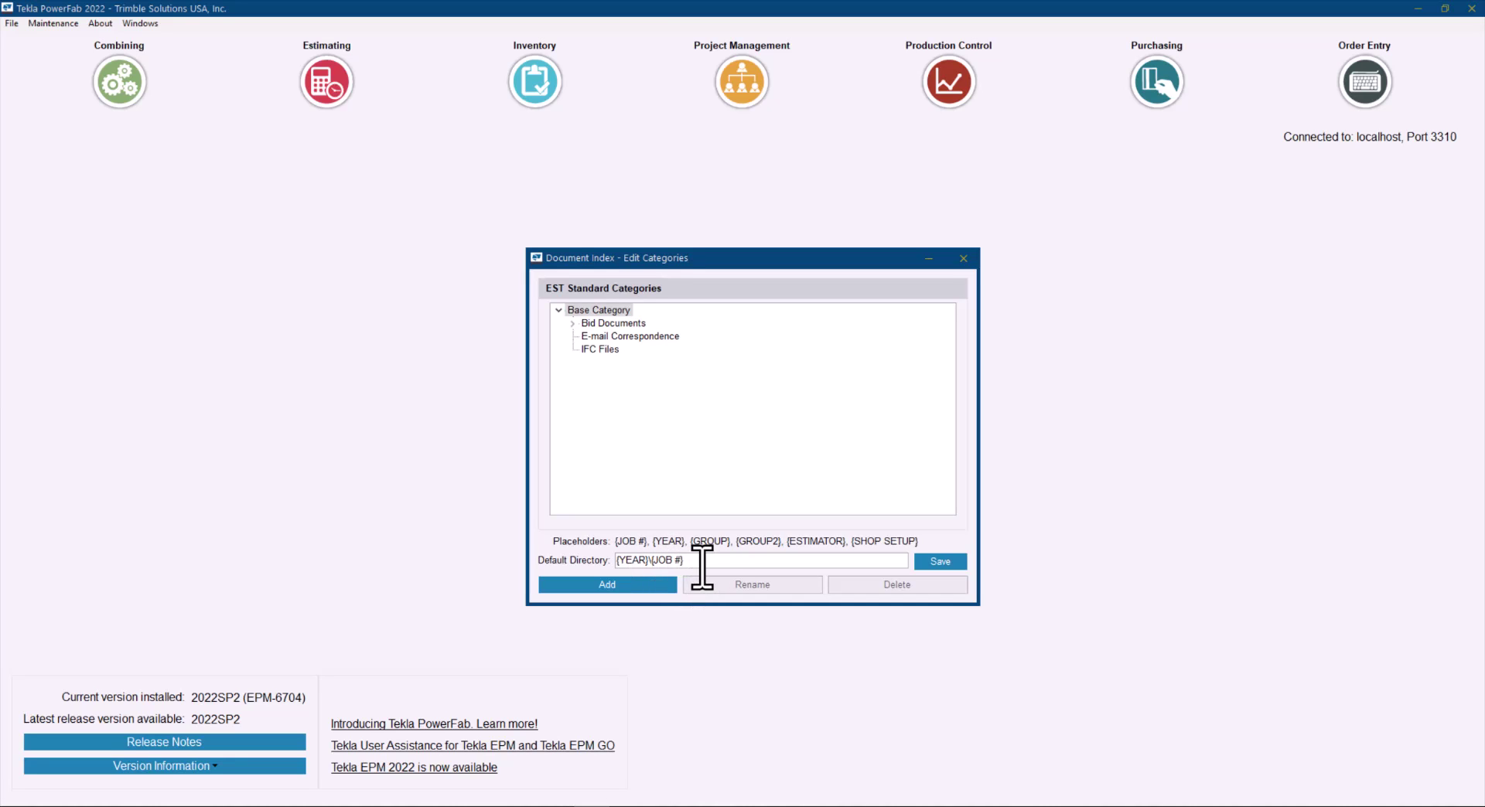
click(653, 560)
click(928, 567)
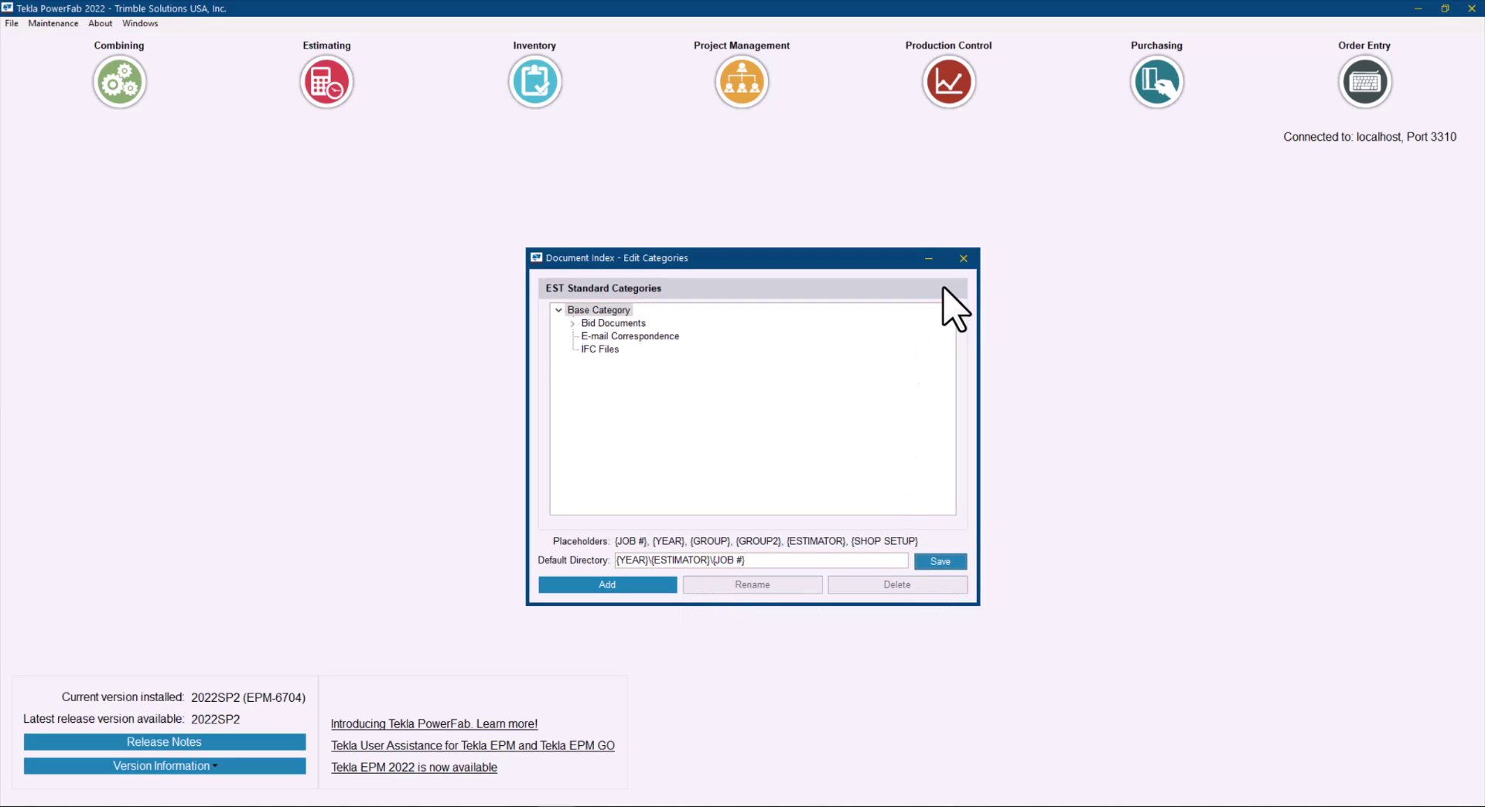
Add a new estimate with job number BID 2022-034 and job name 'Tekla doc index'
click(963, 258)
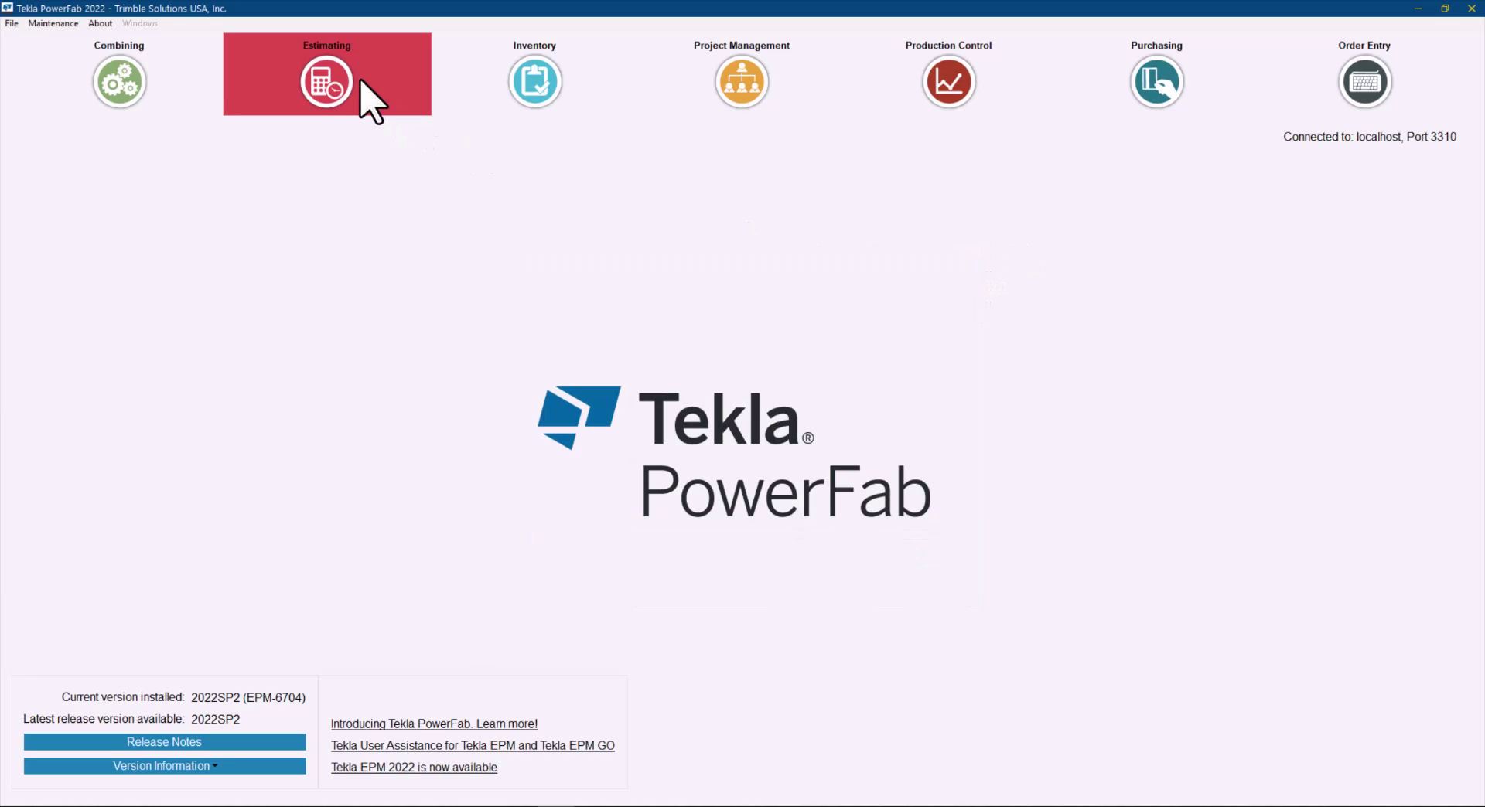
click(352, 89)
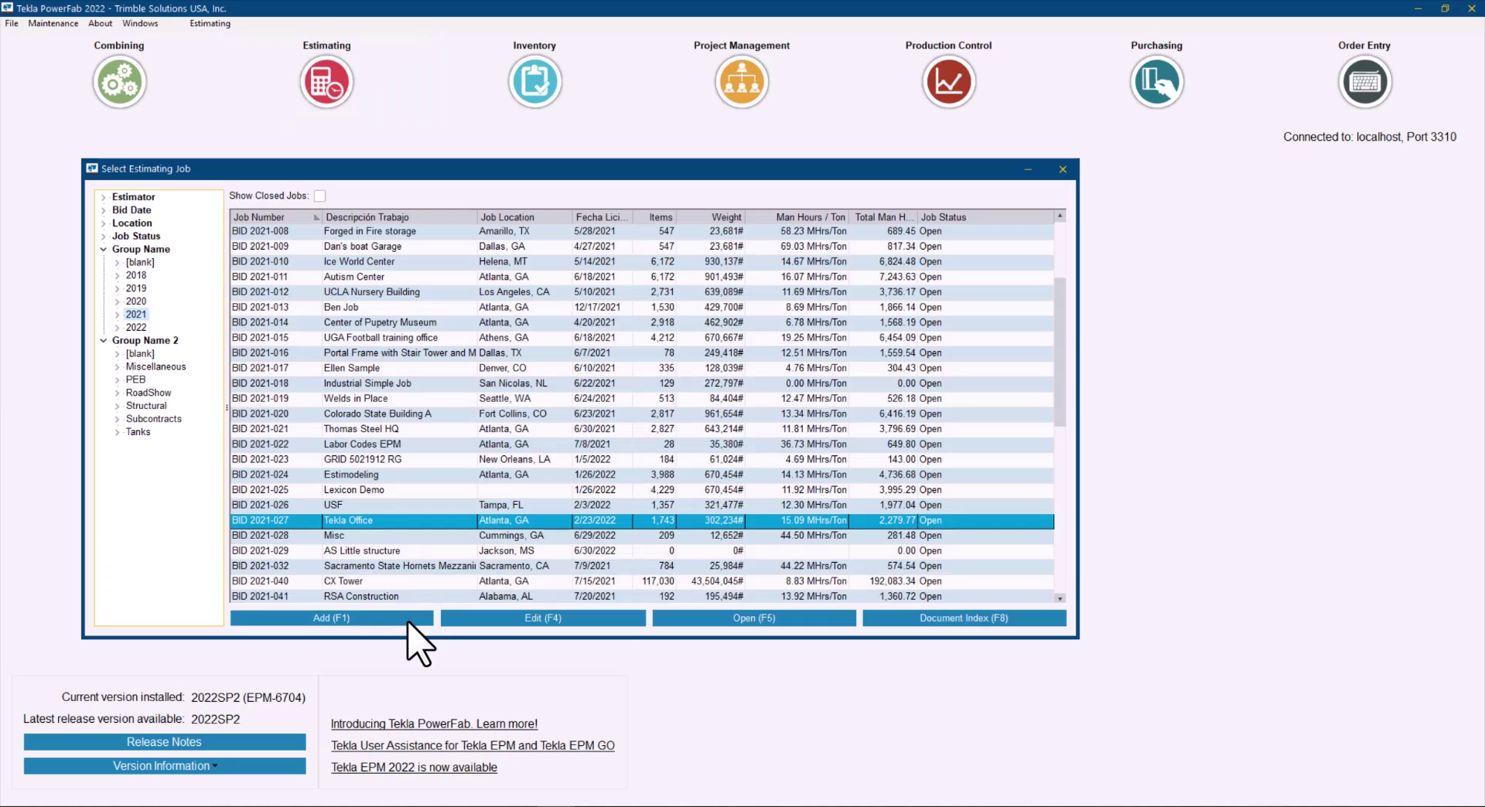
click(414, 620)
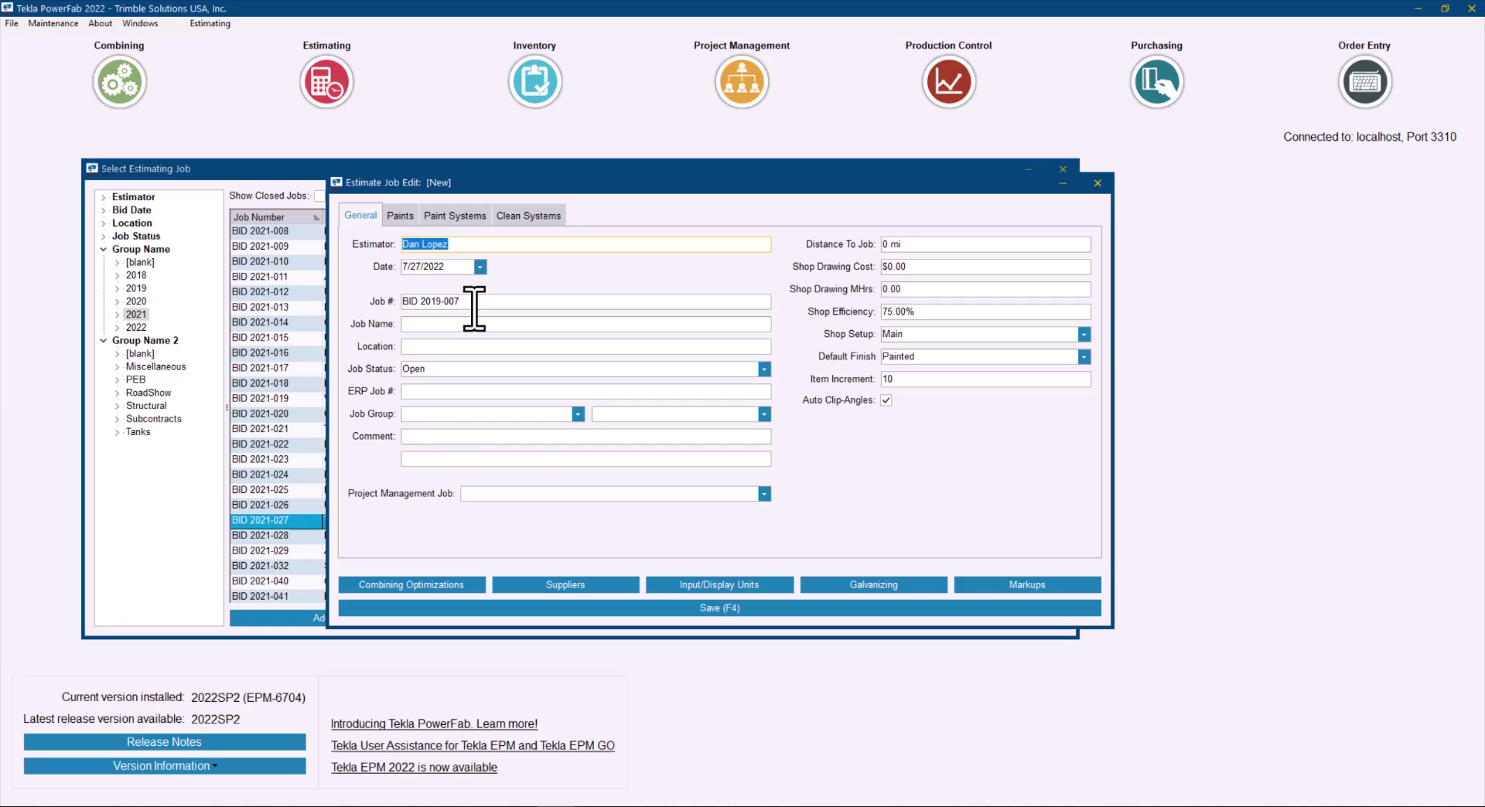
drag(474, 307, 437, 307)
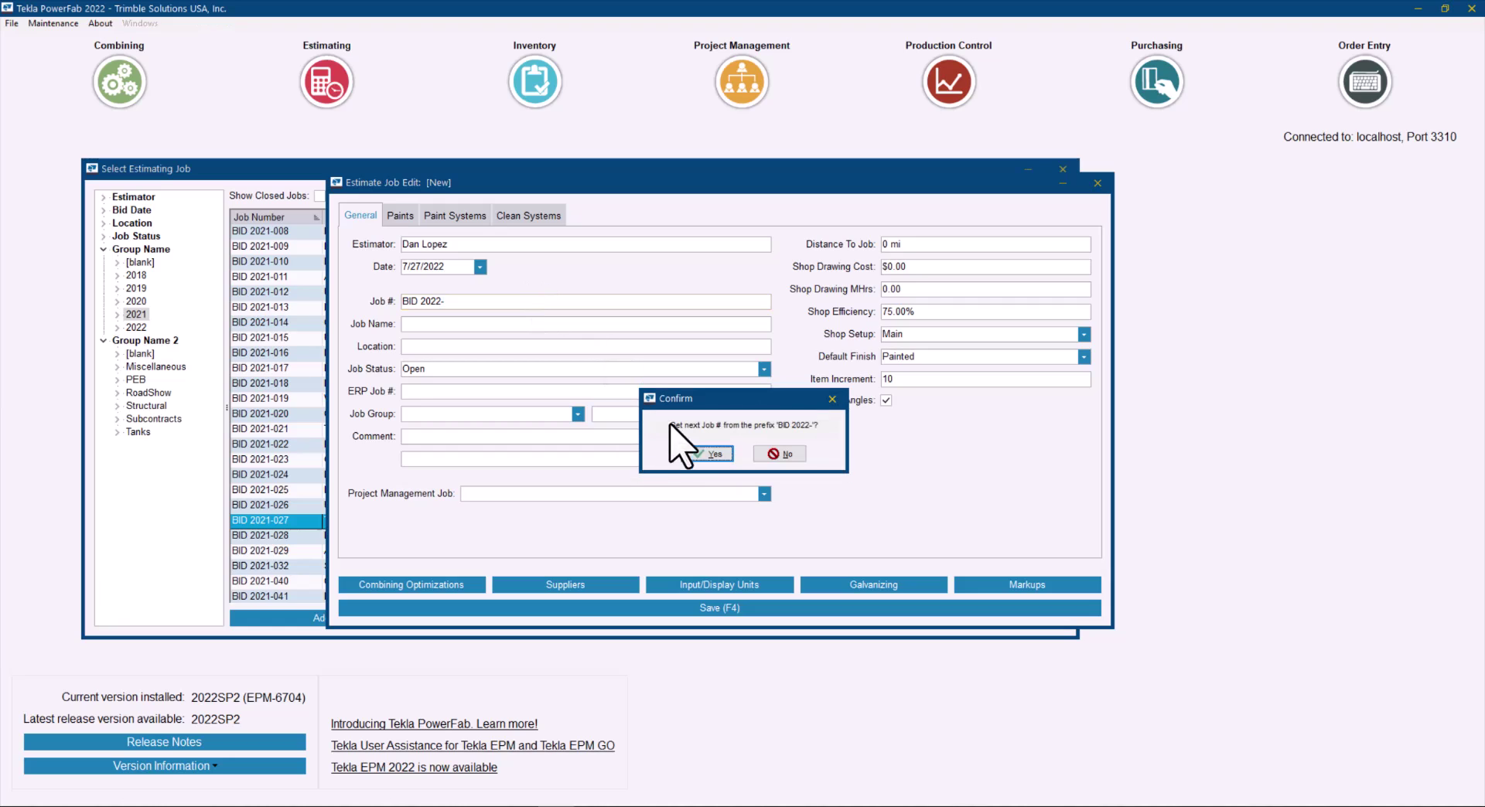
click(719, 457)
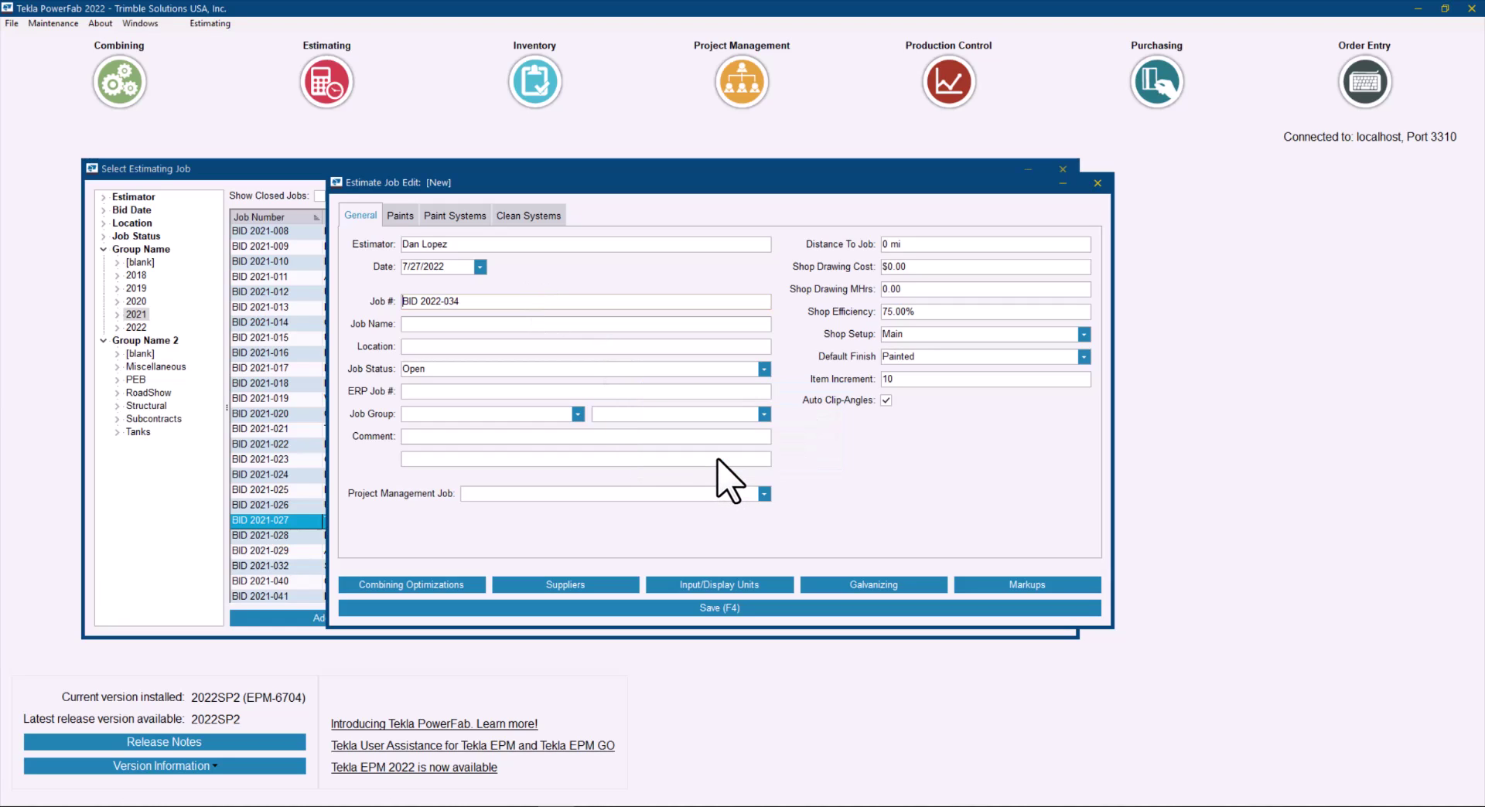
click(461, 323)
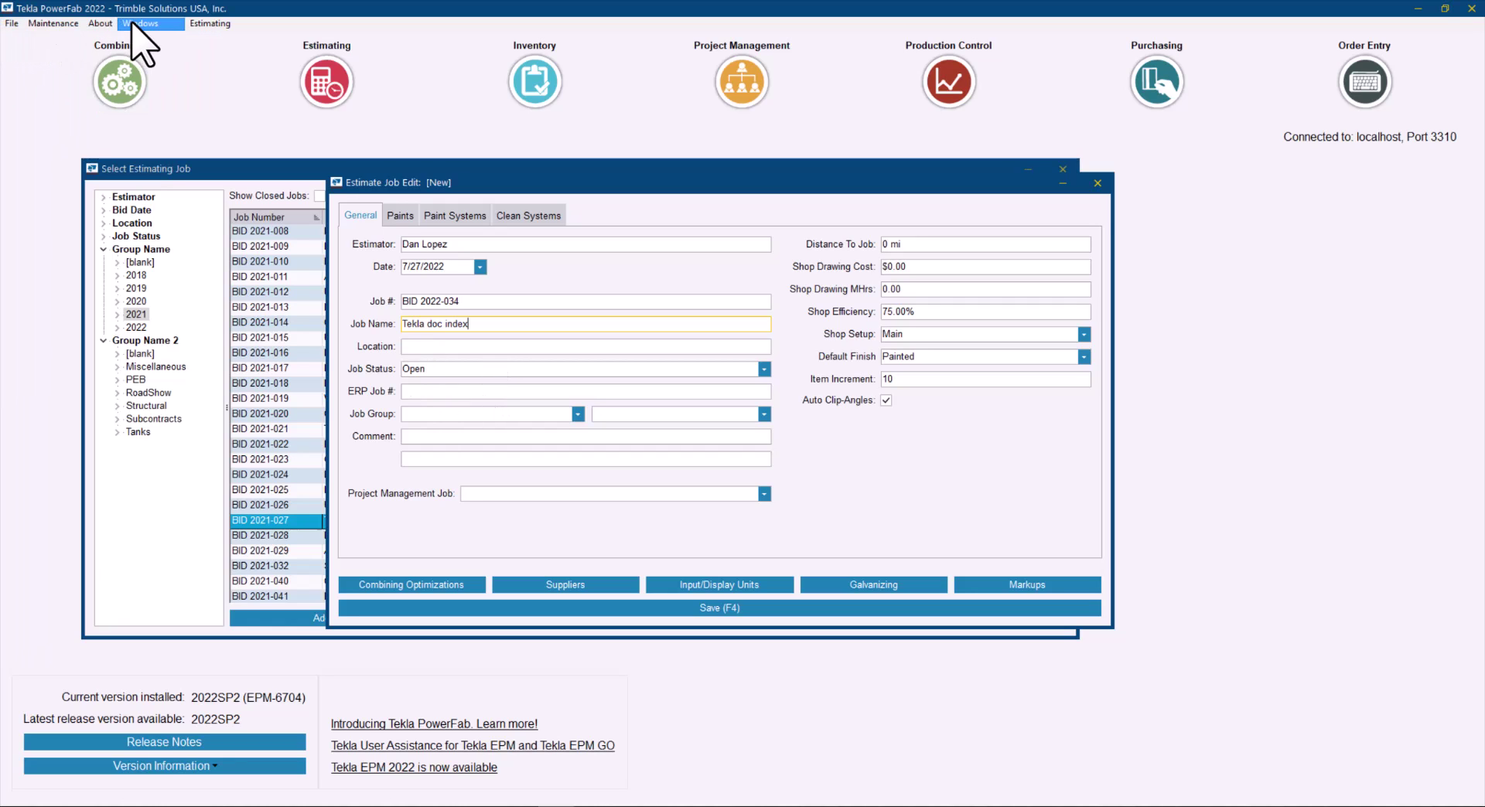
click(53, 23)
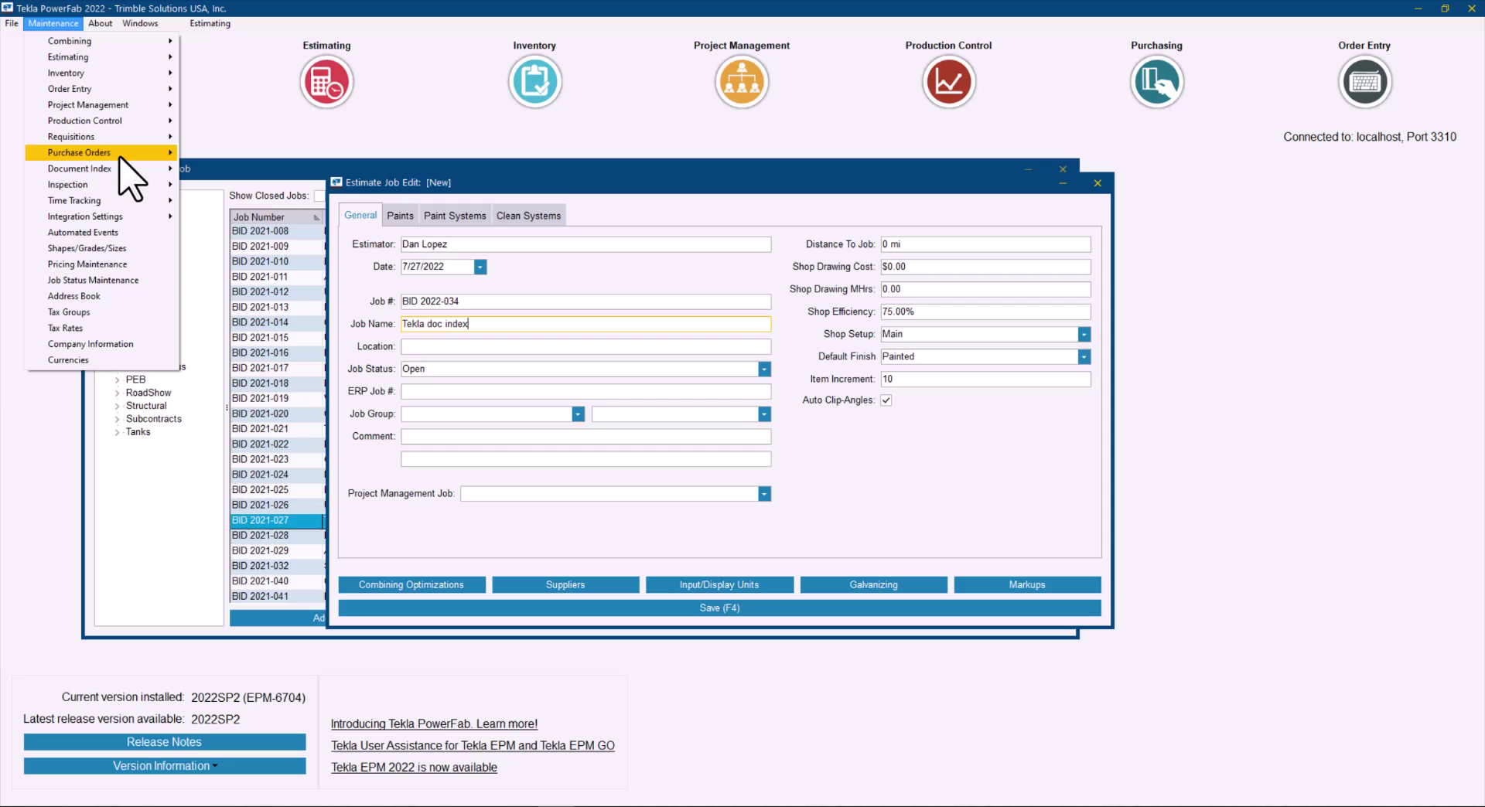
mouse_move(35, 168)
click(246, 186)
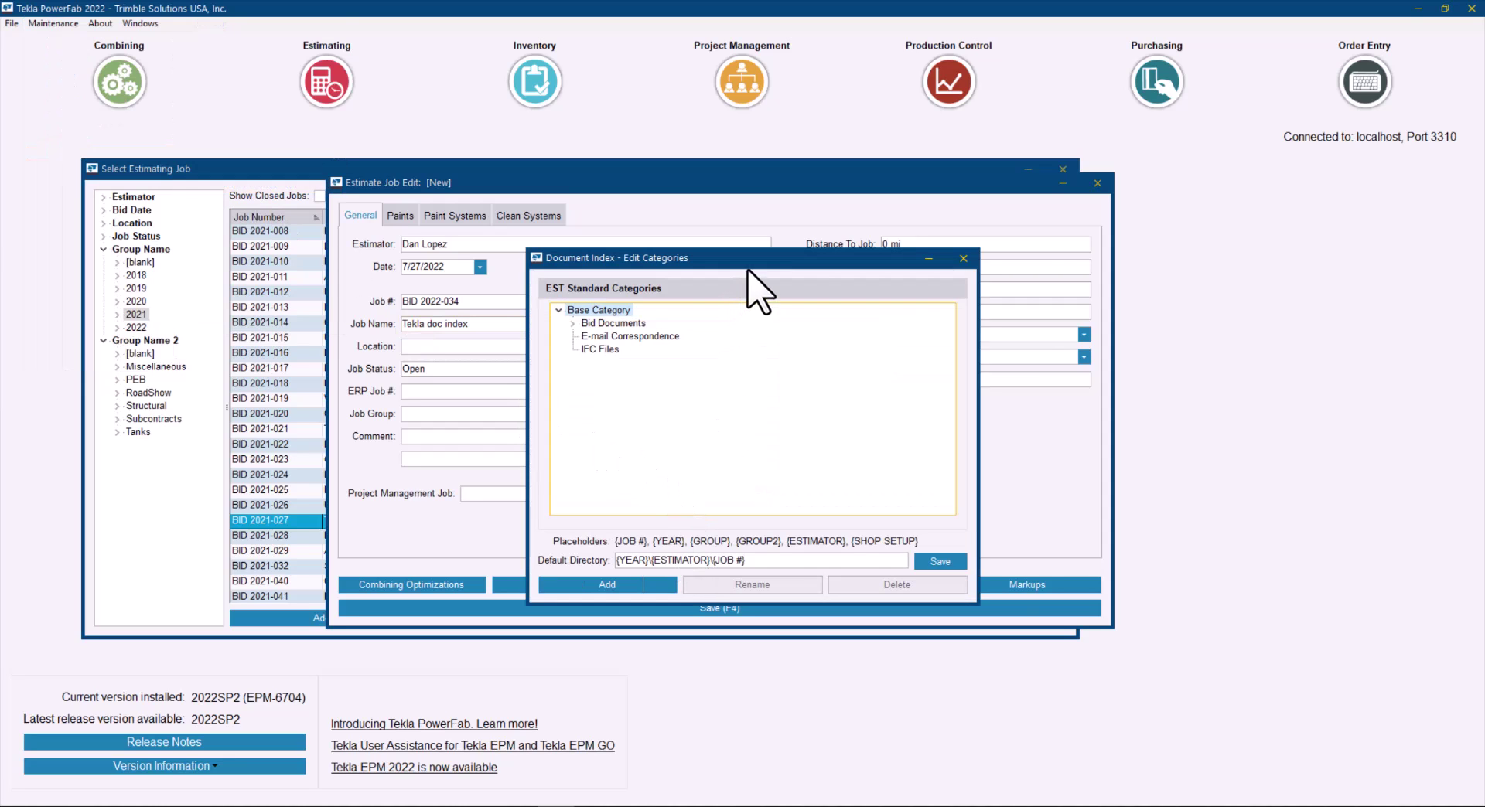
drag(755, 266, 737, 304)
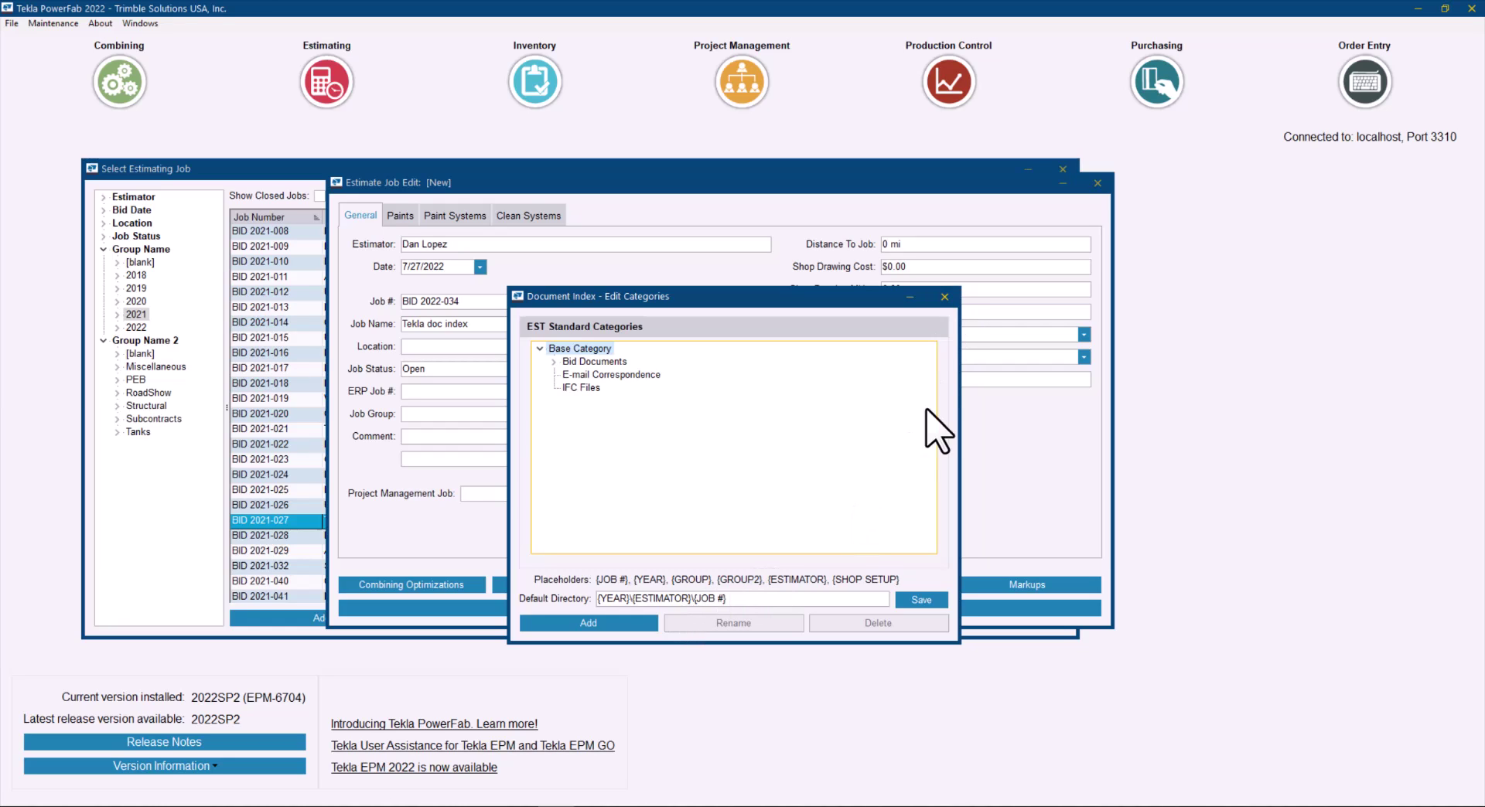
click(947, 295)
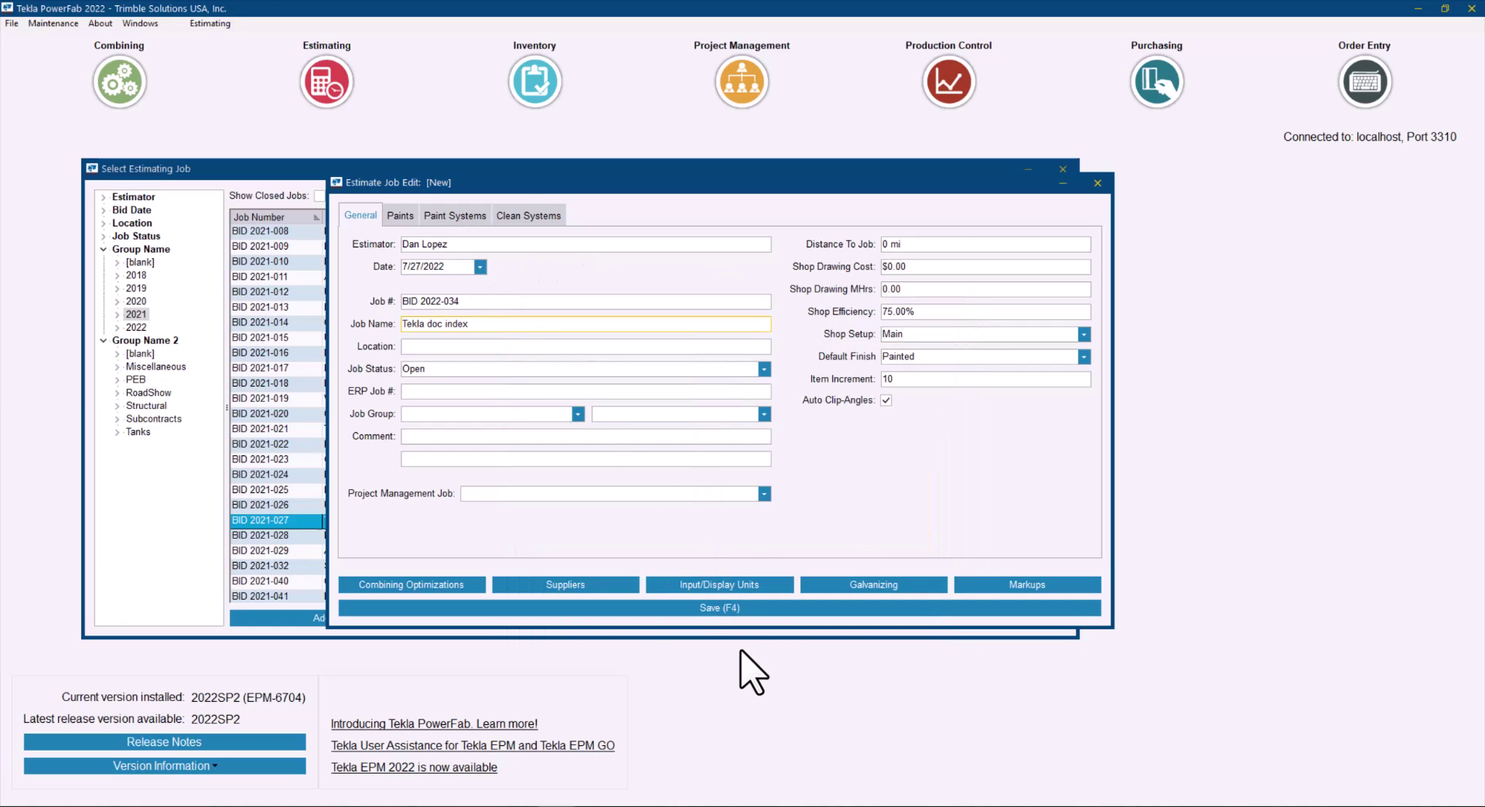
Save estimate BID 2022-034 and browse its estimator, job and Bid Documents folders in File Explorer
click(744, 610)
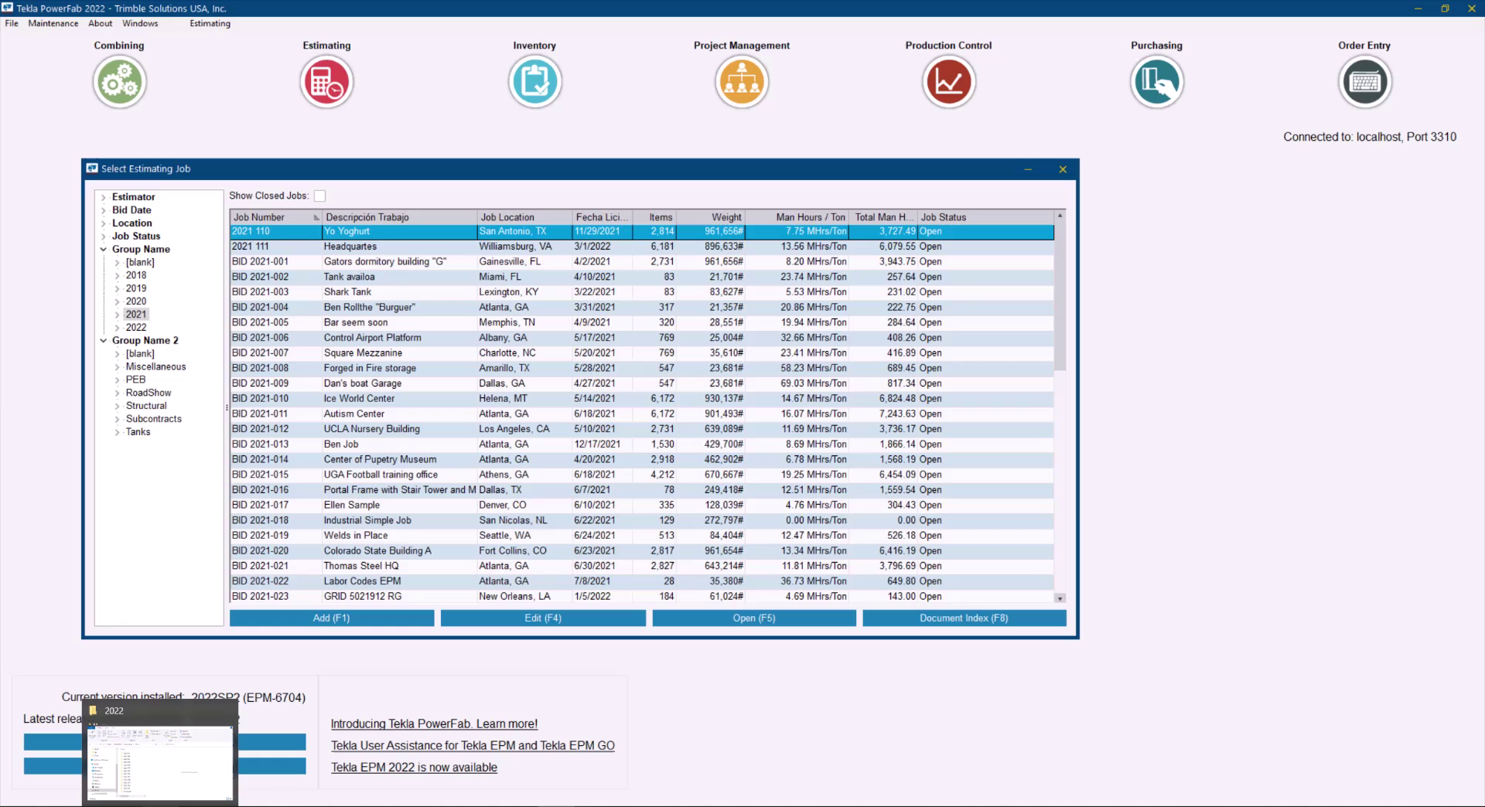
click(159, 757)
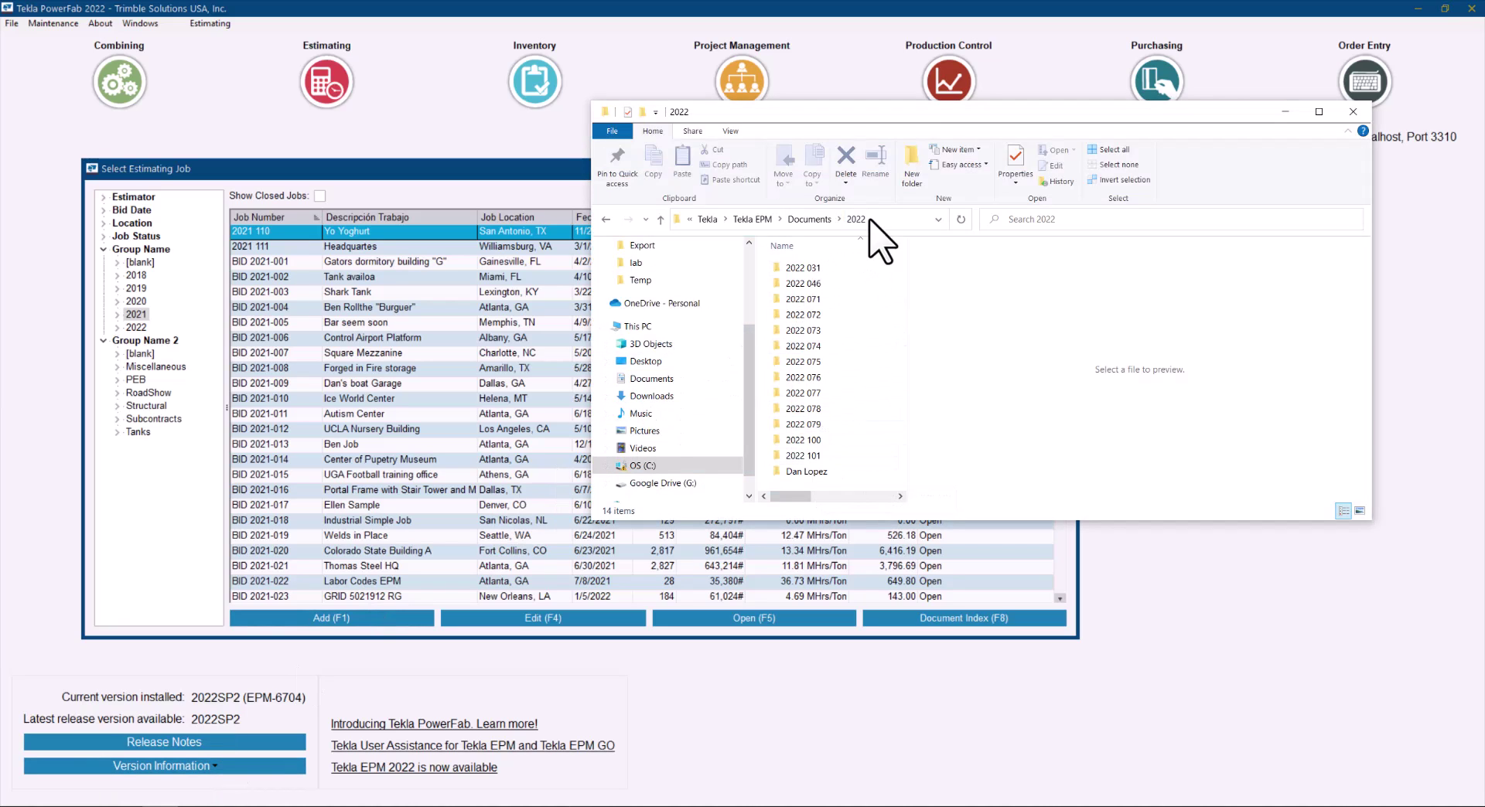
double_click(812, 473)
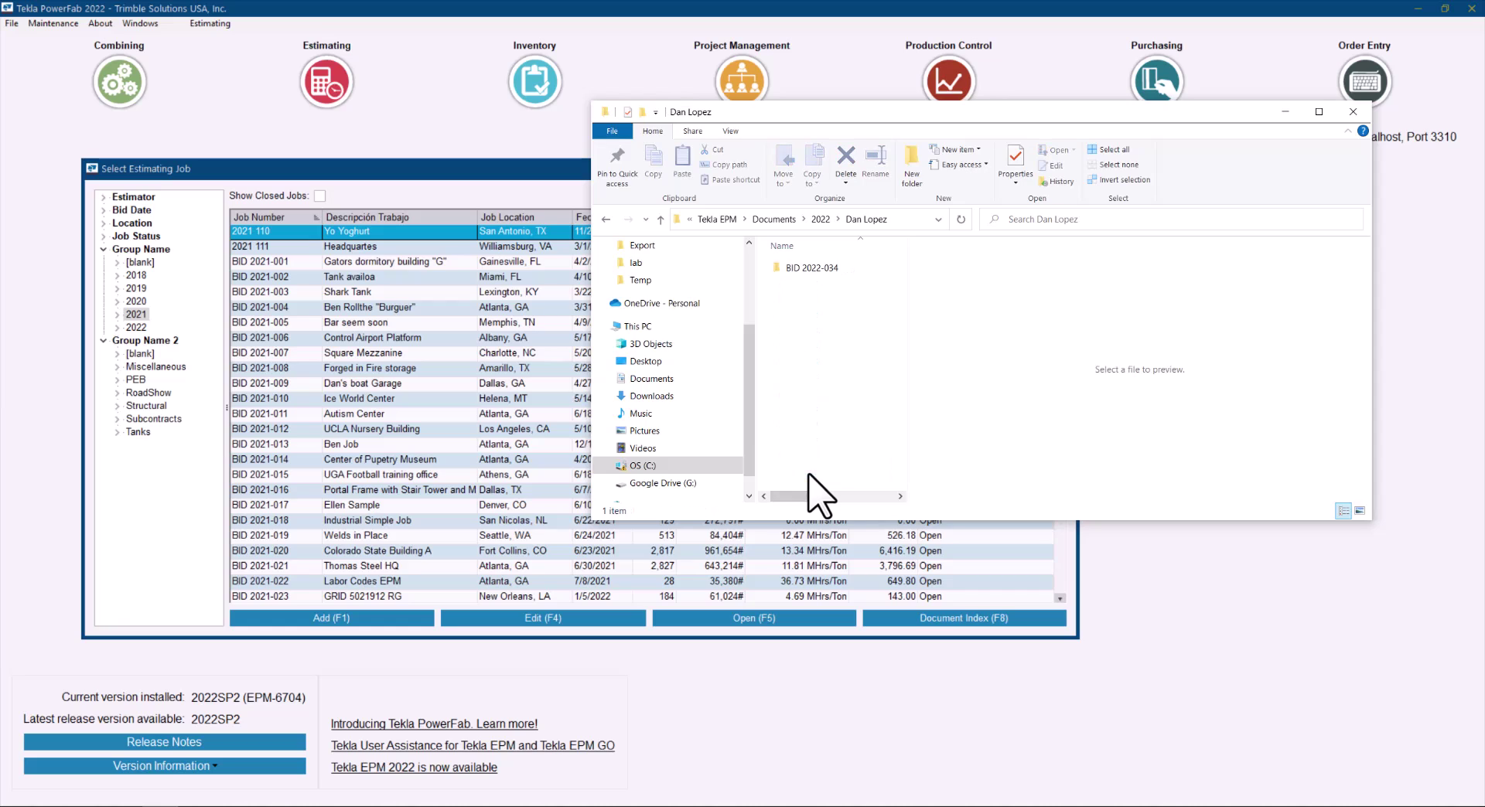
double_click(828, 268)
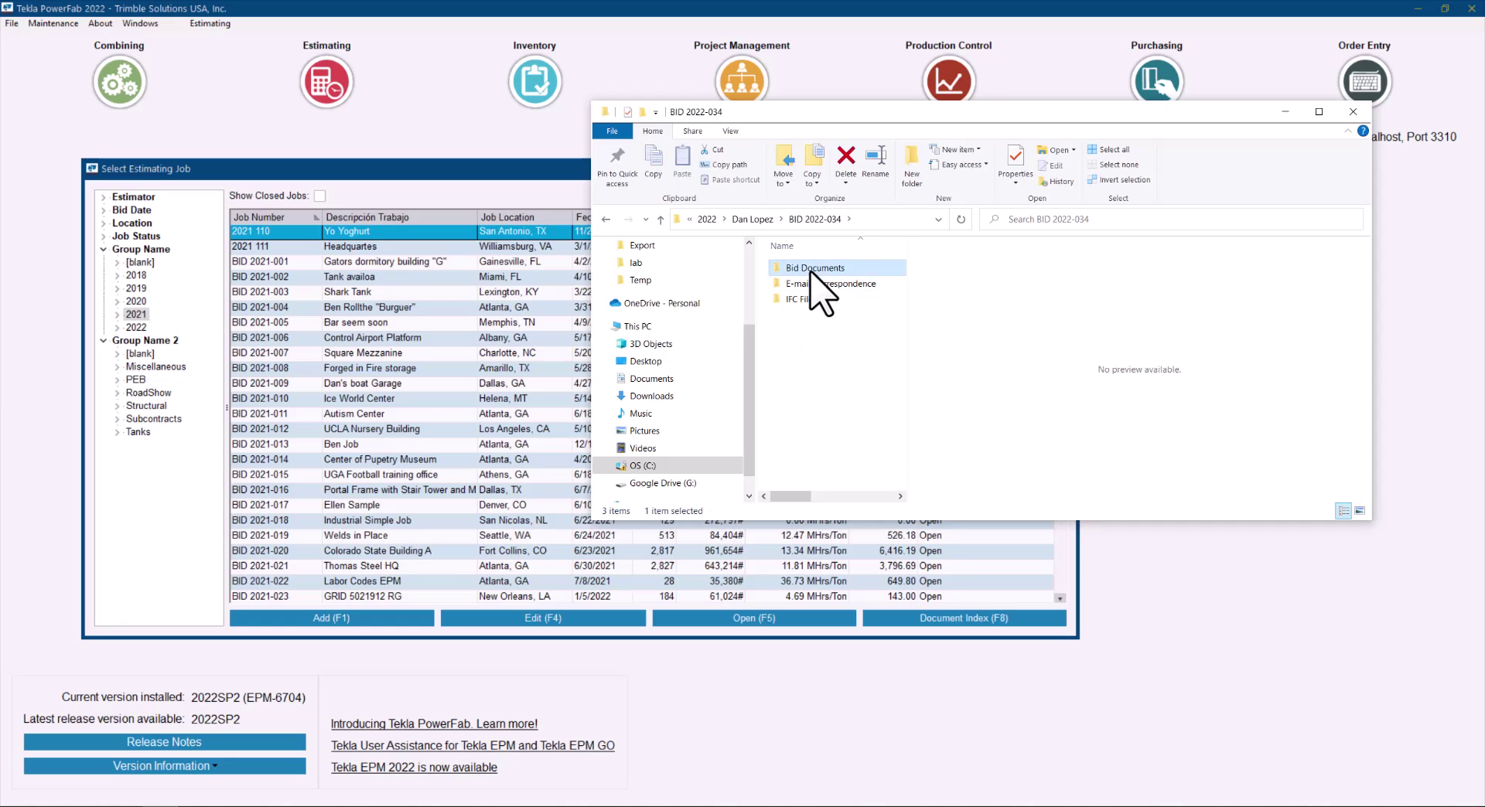
double_click(812, 269)
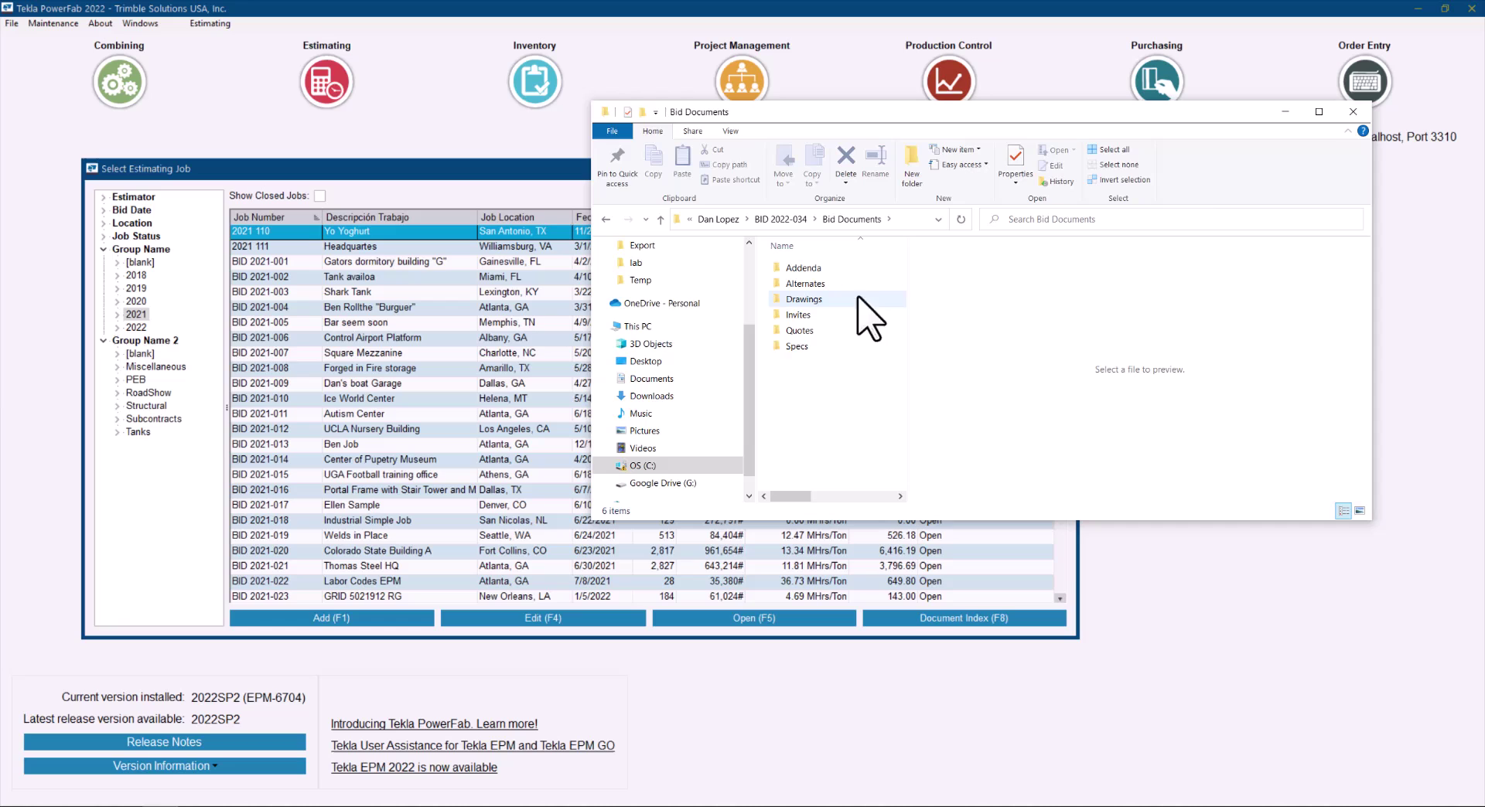
click(1352, 112)
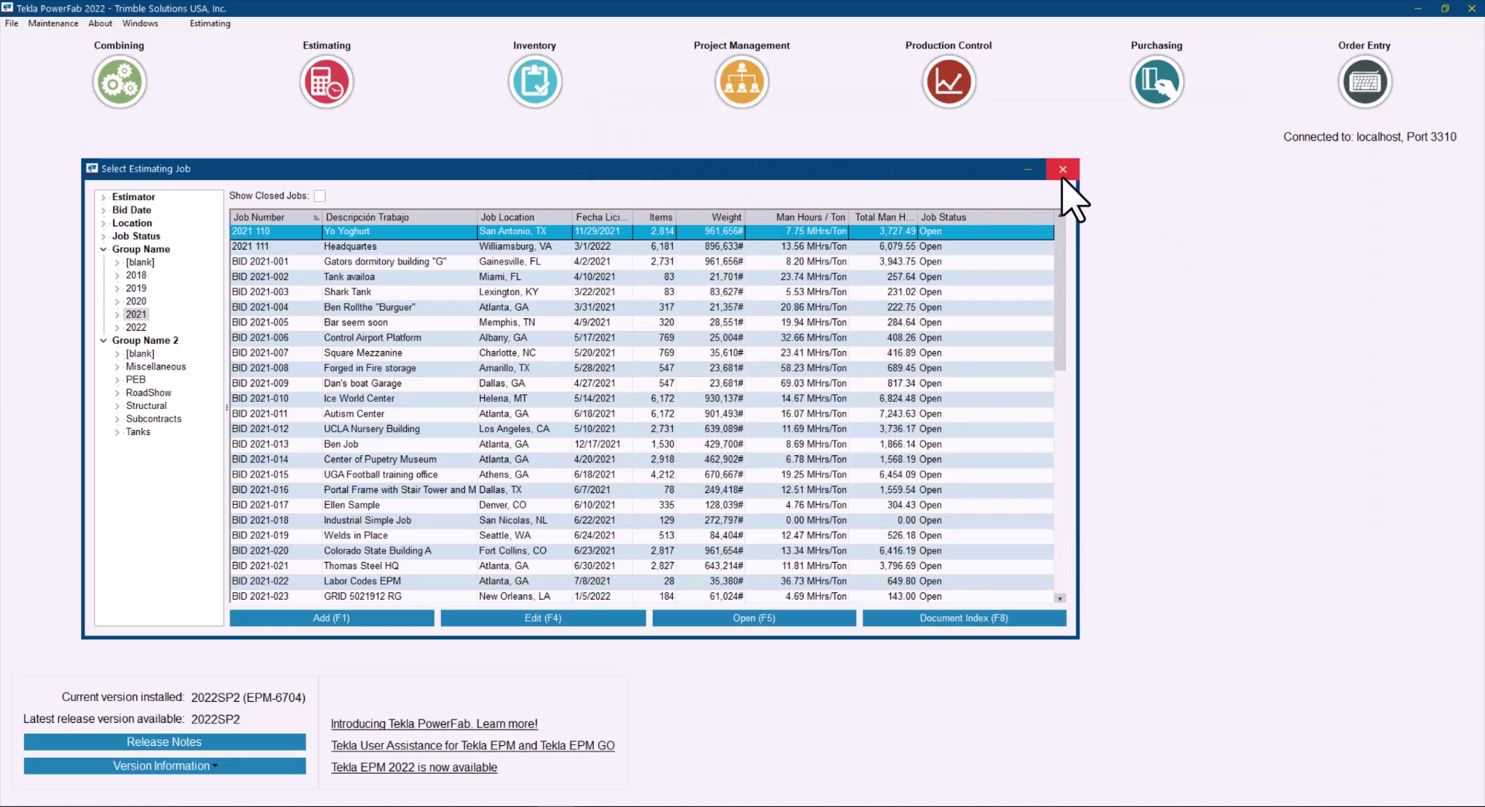
Close the Select Estimating Job dialog to return to PowerFab's module launchers
click(1063, 171)
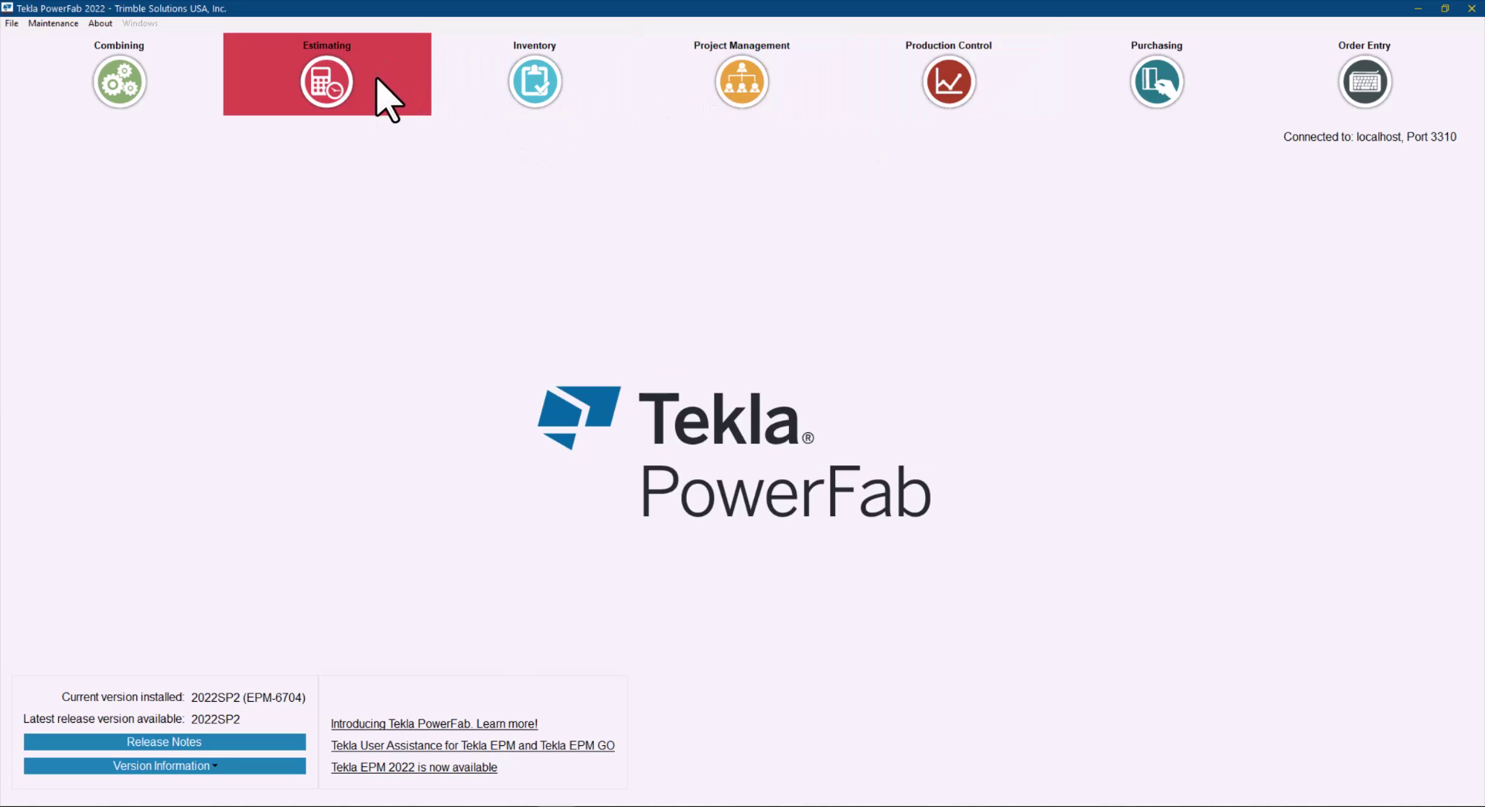
Open the PDC Document Index for Project Management job 2021 031 Platform
click(741, 112)
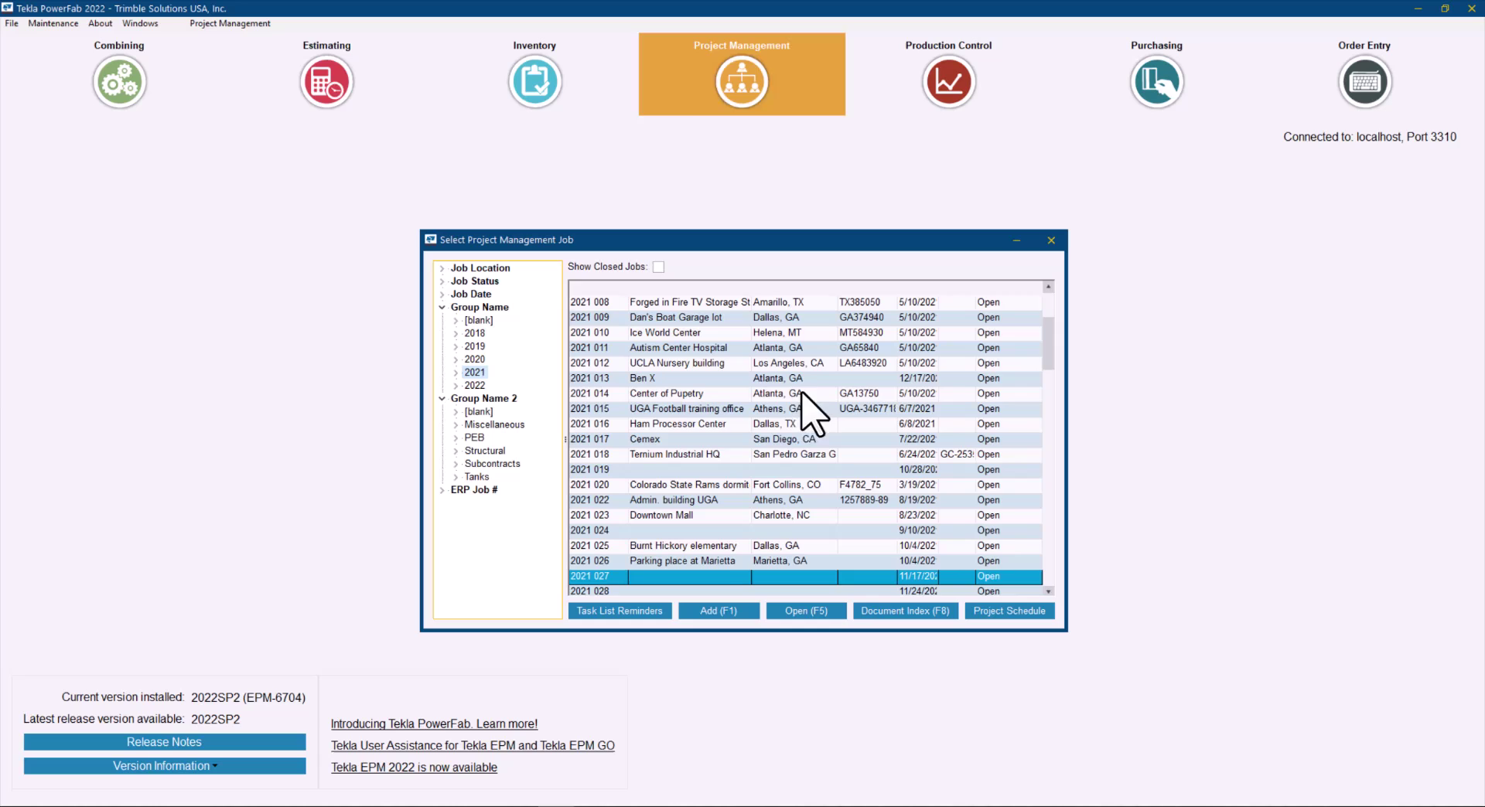
click(1048, 591)
click(1048, 591)
click(1049, 590)
click(1048, 591)
click(680, 576)
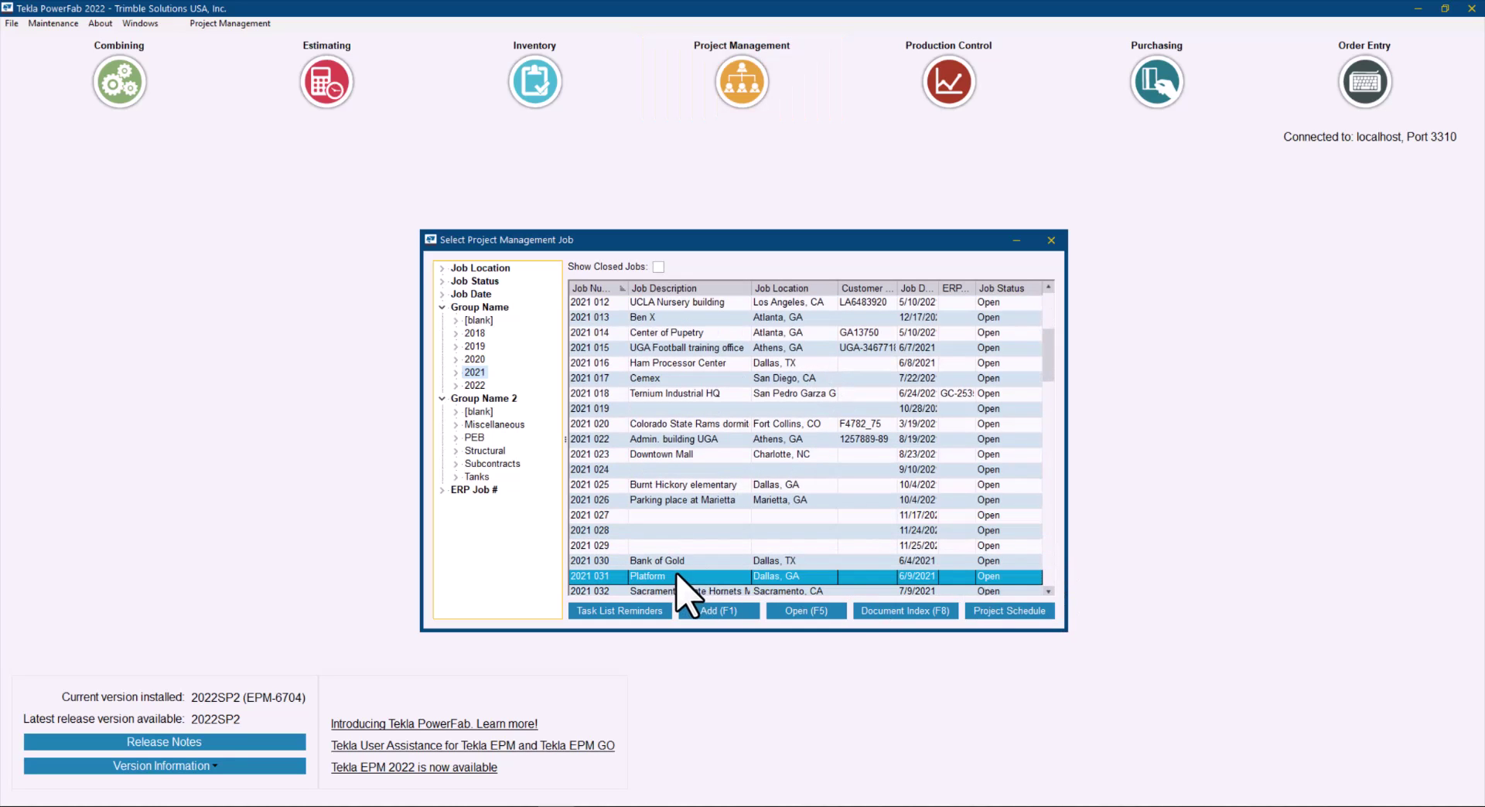
click(940, 612)
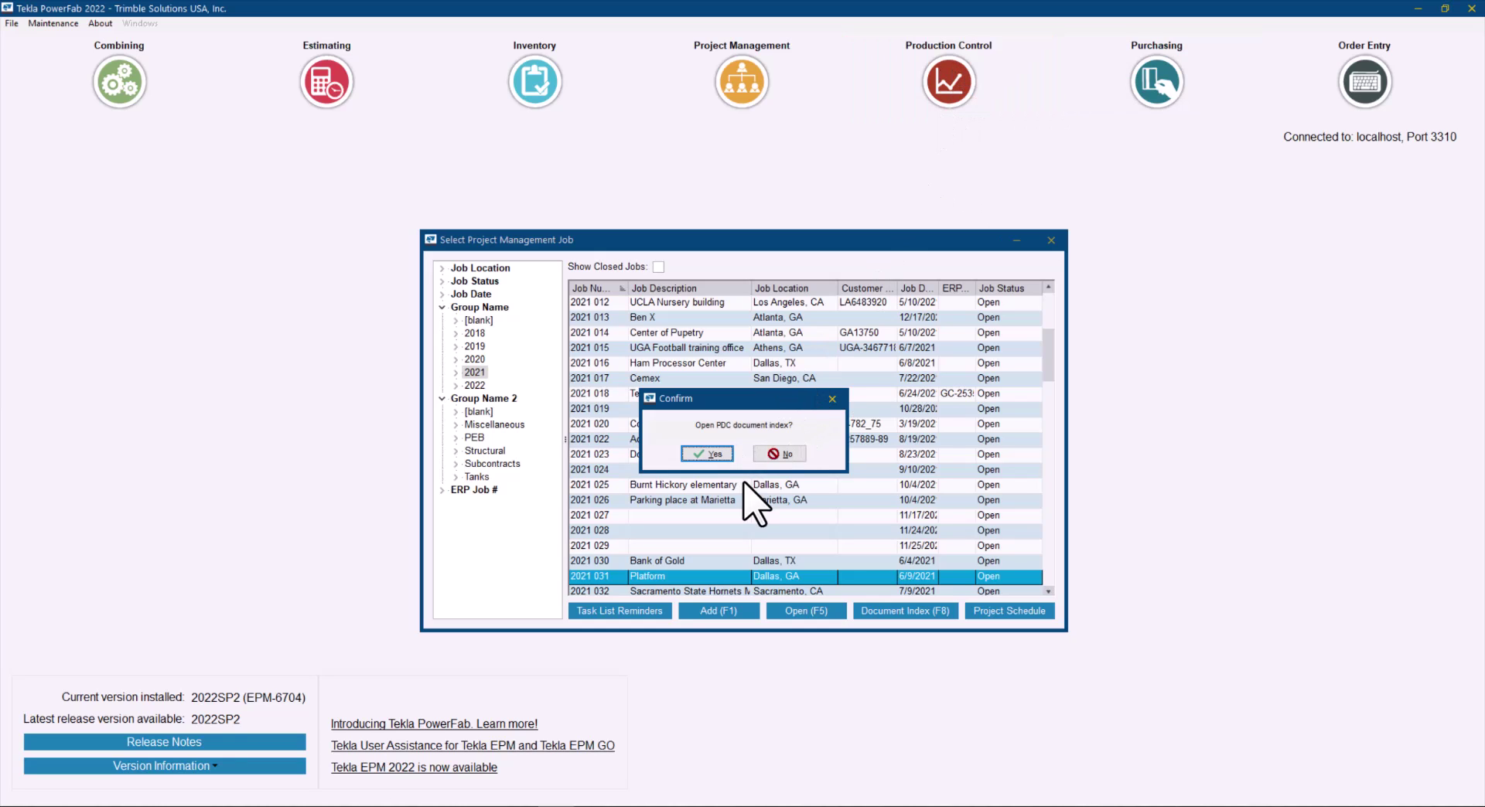
click(707, 454)
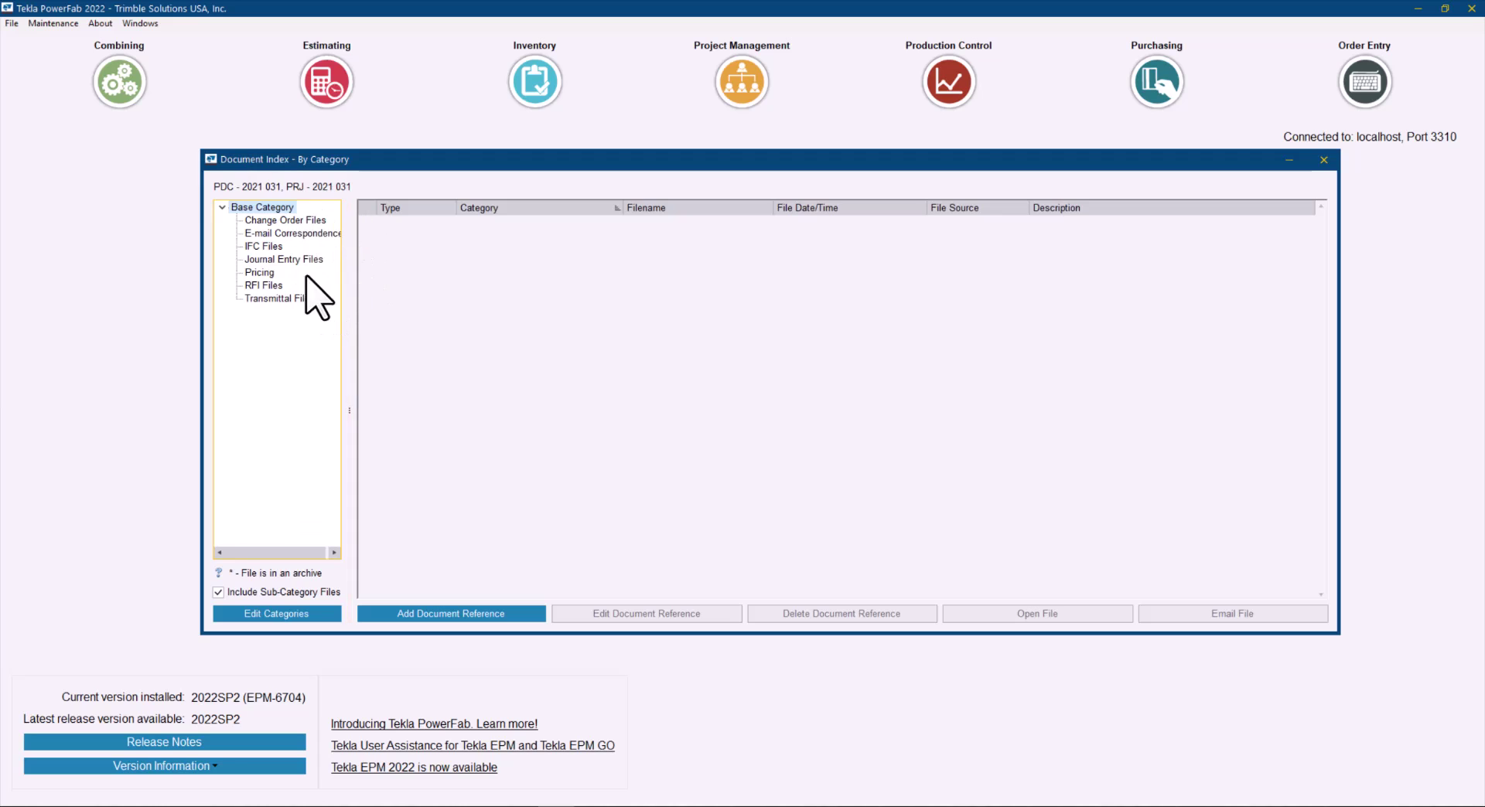
Close the Document Index - By Category window for job 2021 031, returning to the home screen
click(1316, 159)
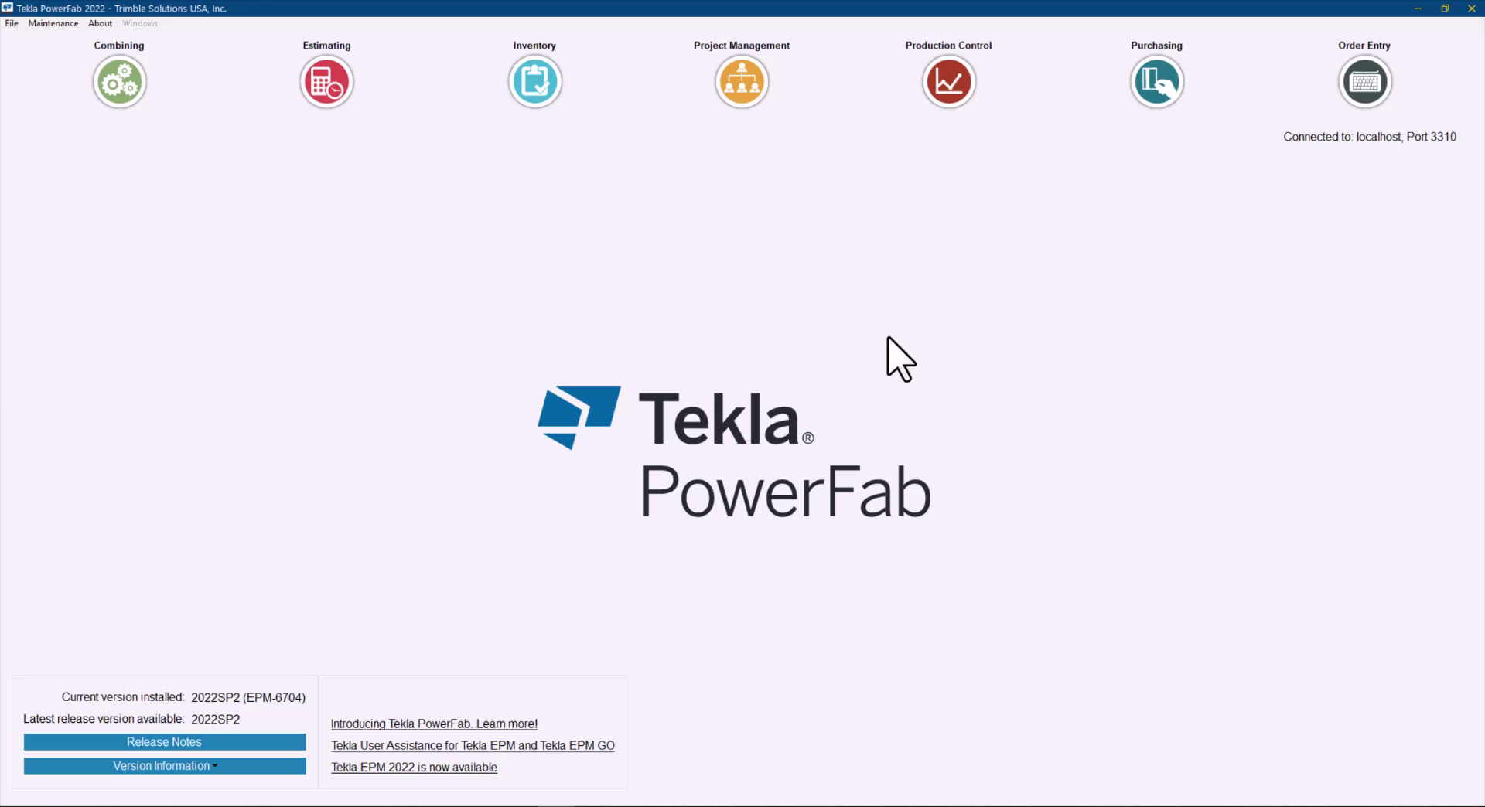